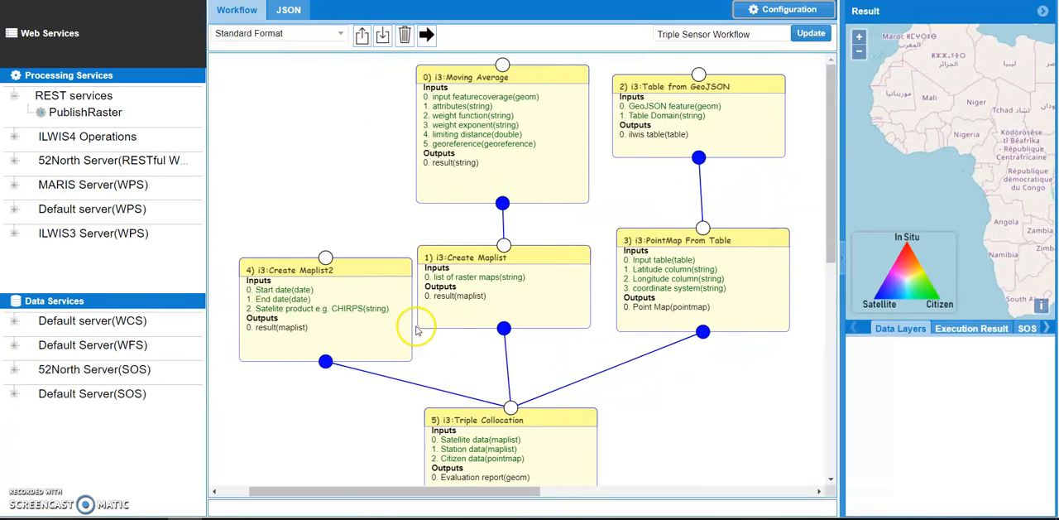
Rearrange the workflow: shift Create Maplist2 slightly up, Triple Collocation up beneath Create Maplist, and Moving Average to the left.
drag(374, 270, 368, 256)
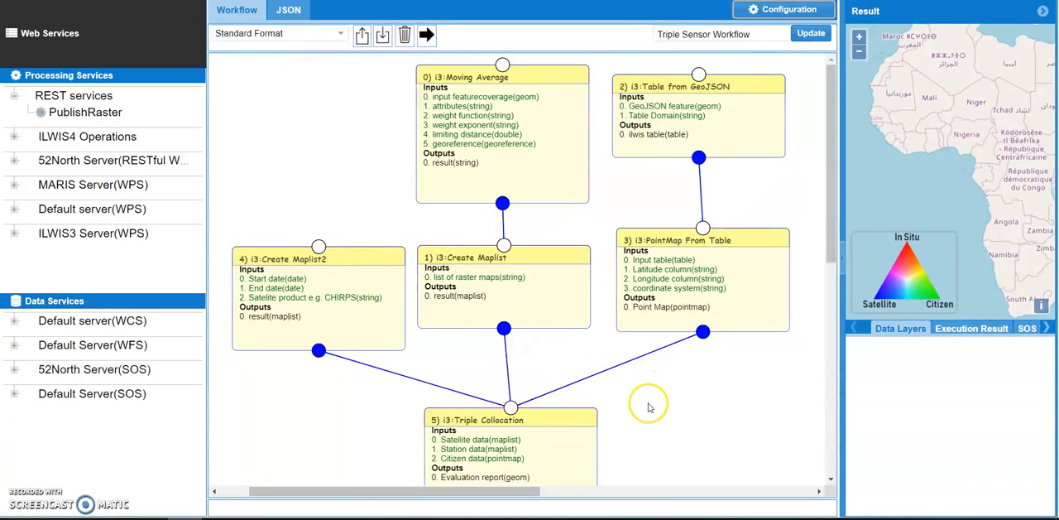
drag(551, 420, 547, 390)
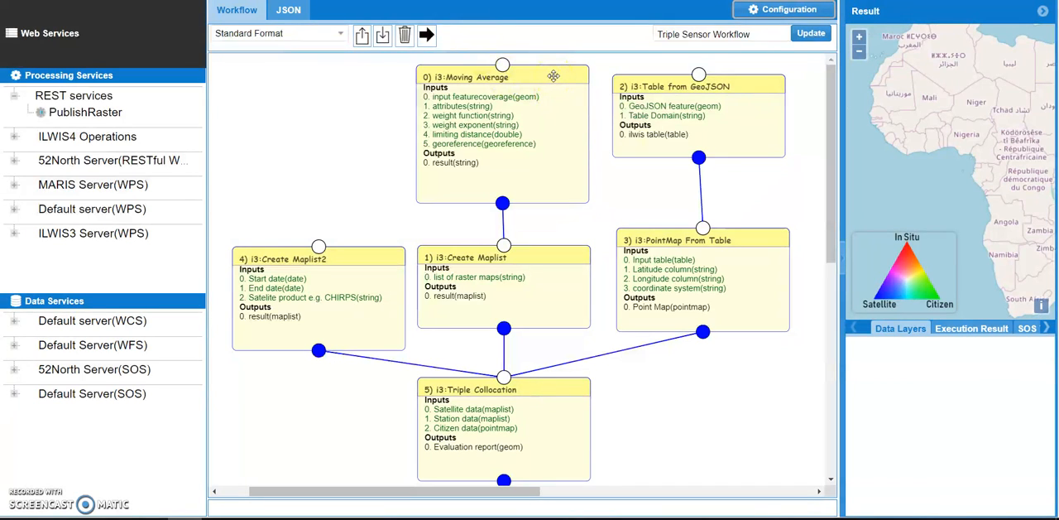
drag(552, 75, 523, 90)
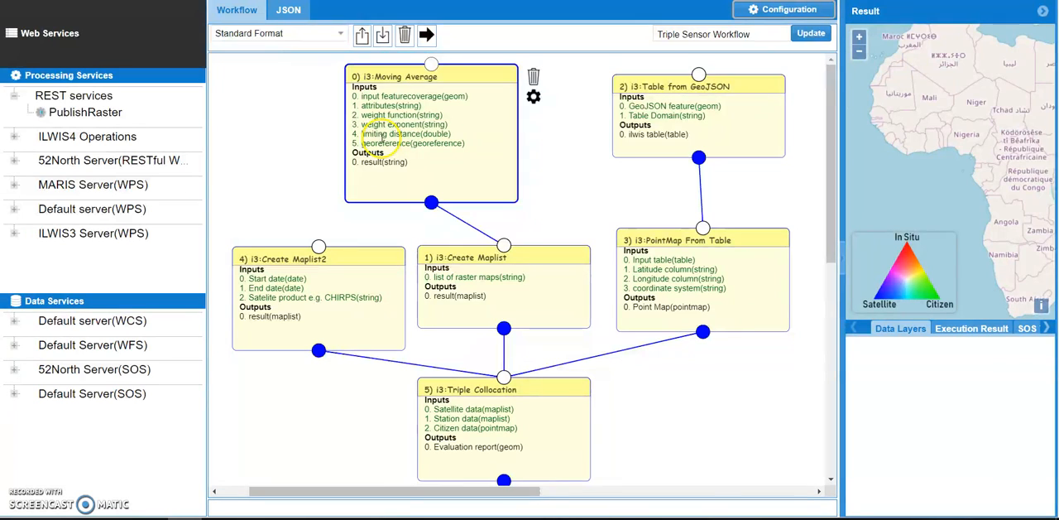
In the Moving Average operation's input featurecoverage URL, change the end of the eventTime range to 2015-07-10.
click(534, 98)
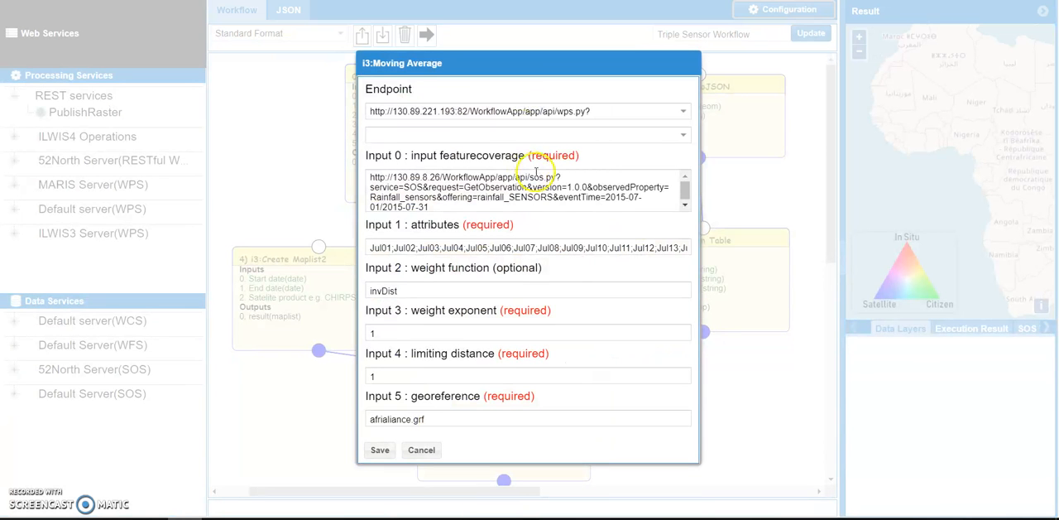
drag(429, 209, 351, 169)
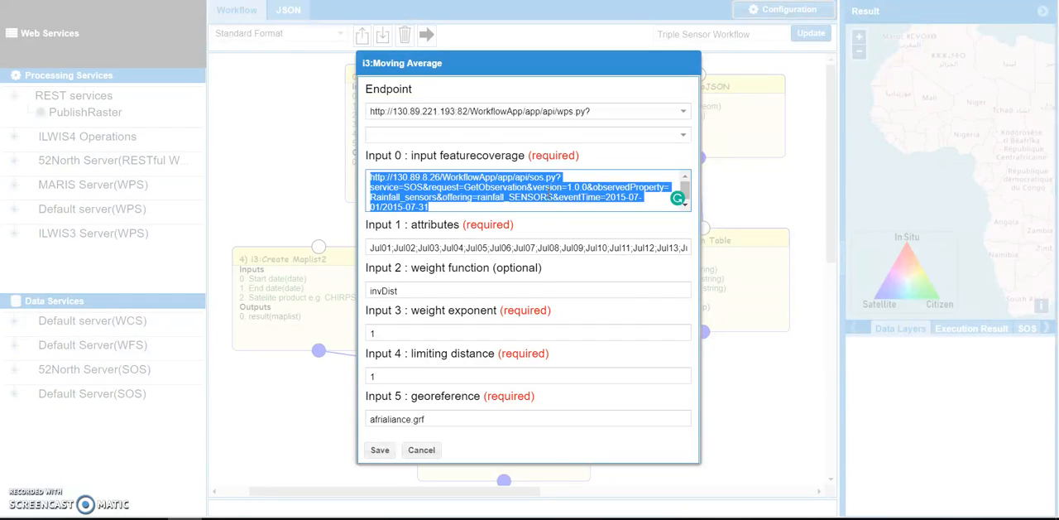
click(560, 197)
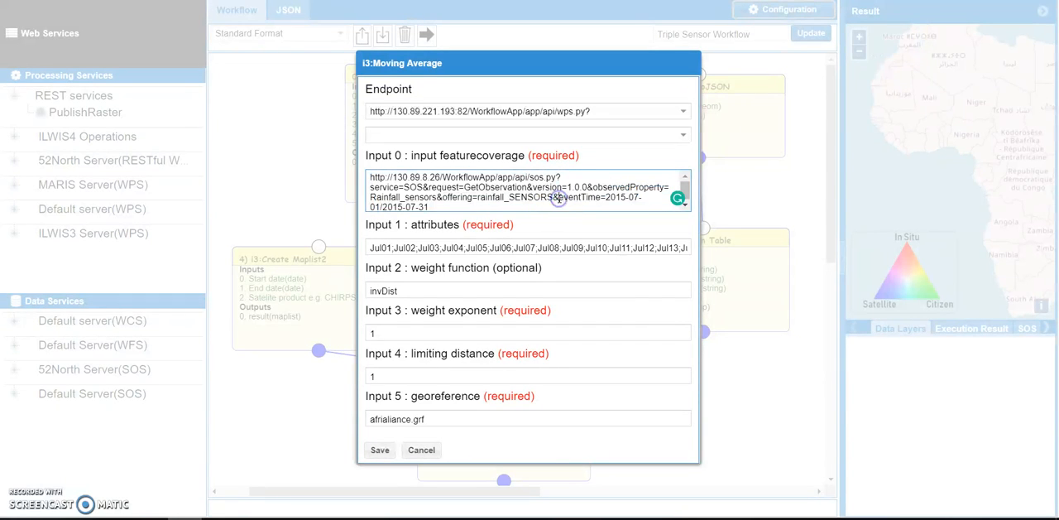
drag(560, 197, 615, 202)
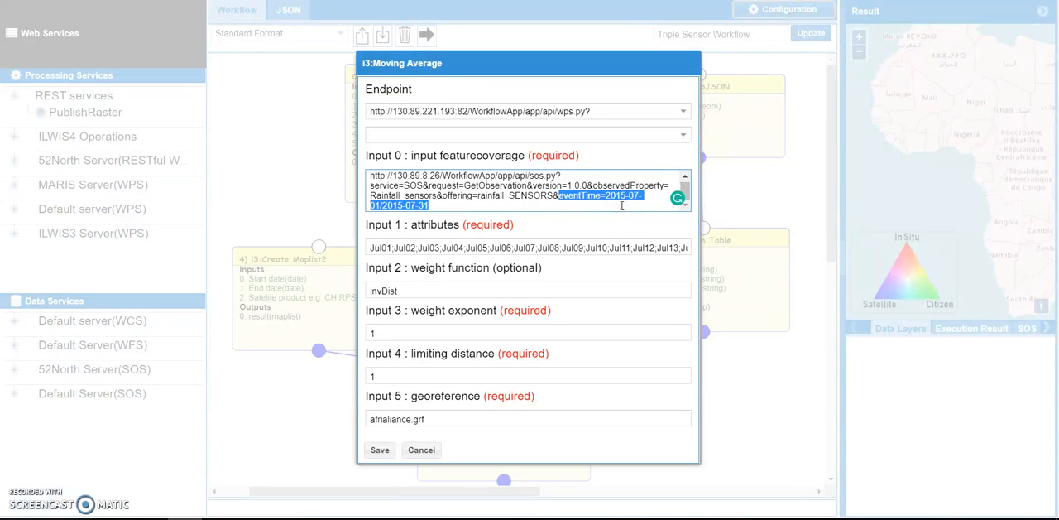
click(380, 206)
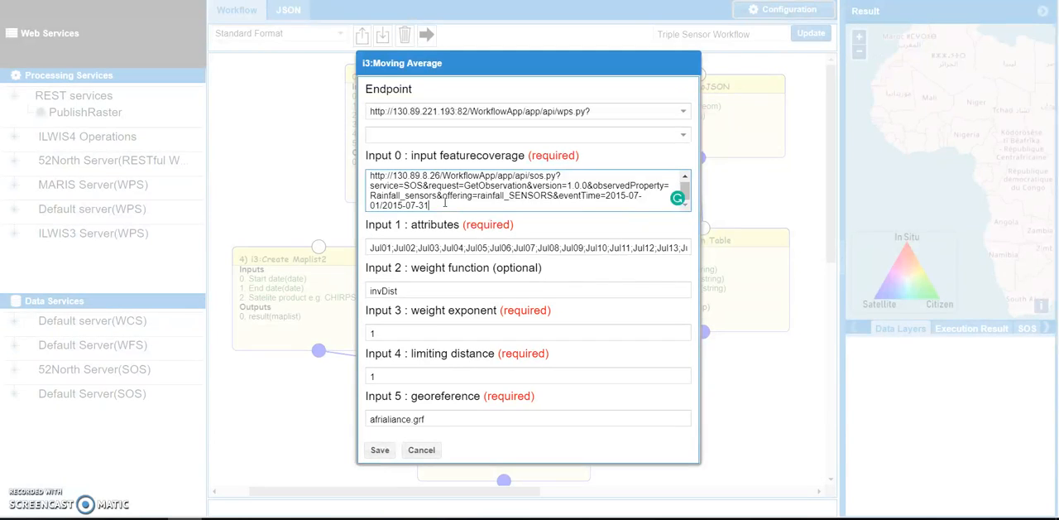
key(BackSpace)
key(BackSpace)
Shorten the Moving Average attributes list to Jul01 through Jul10 and save the operation's settings.
double_click(622, 247)
drag(625, 247, 728, 252)
key(BackSpace)
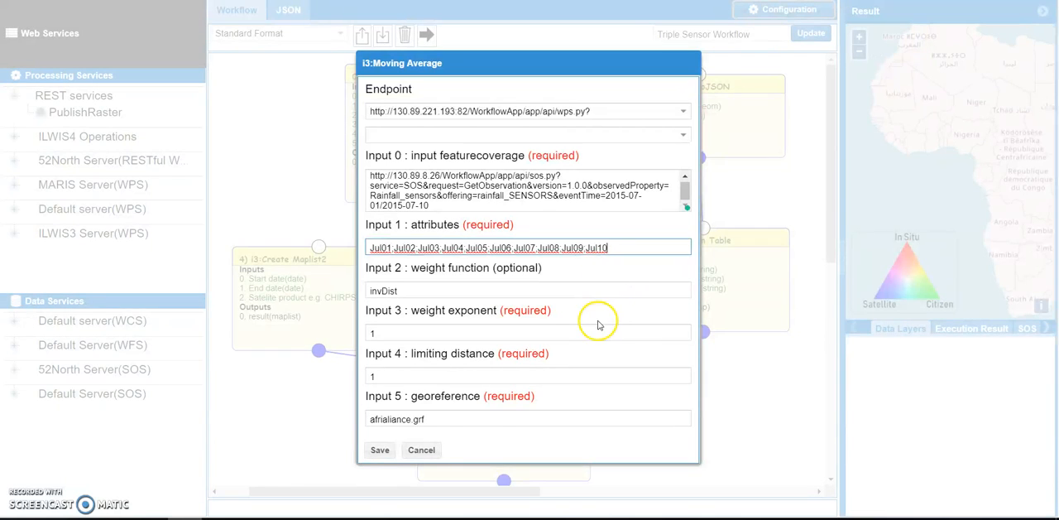
click(380, 451)
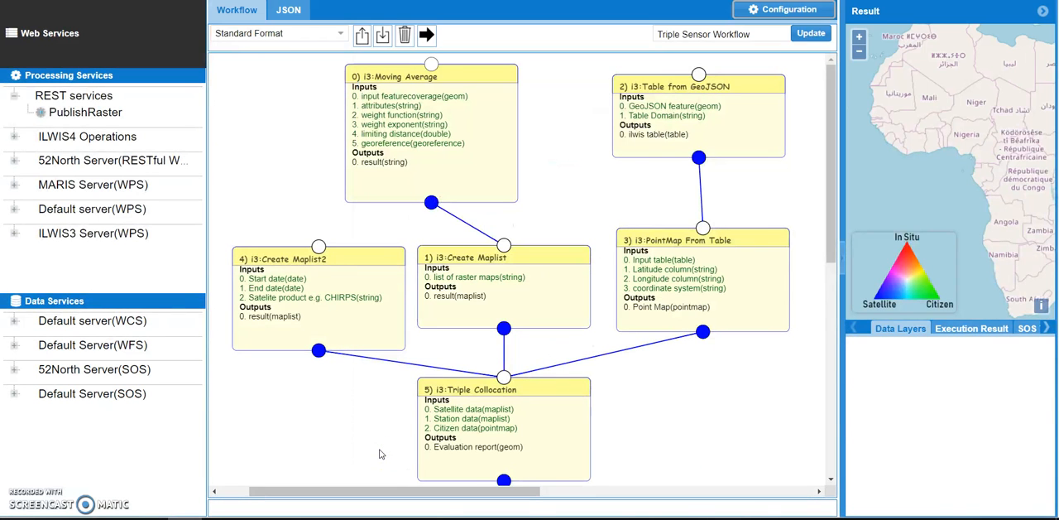
In the Table from GeoJSON operation, set the eventTime end date in the GeoJSON feature URL to 2015-07-10 and save.
drag(631, 80, 633, 69)
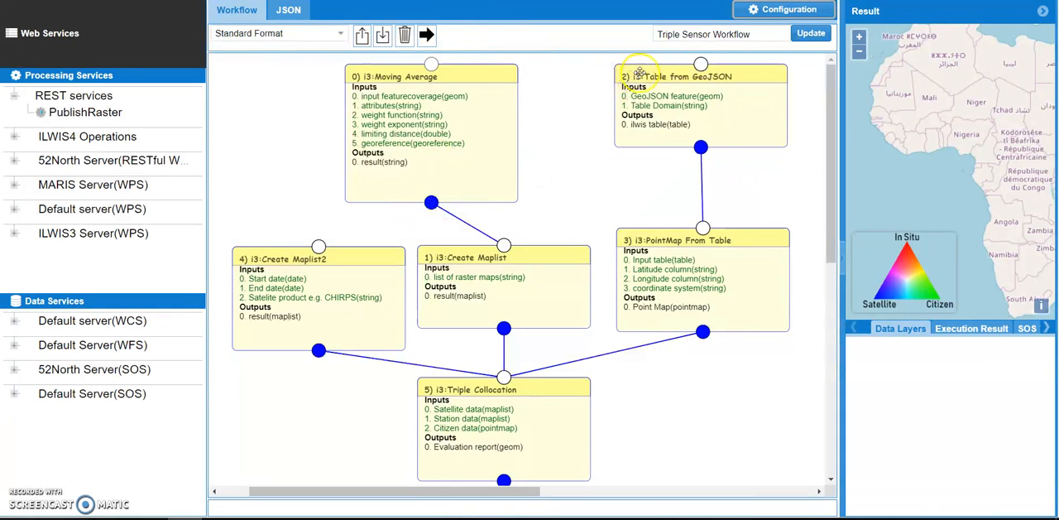
click(640, 72)
click(799, 97)
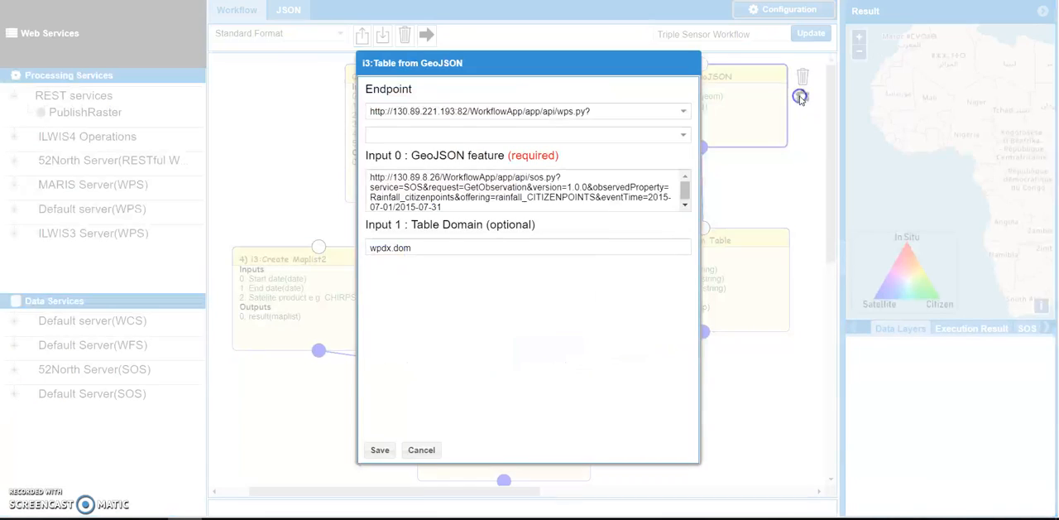
click(466, 203)
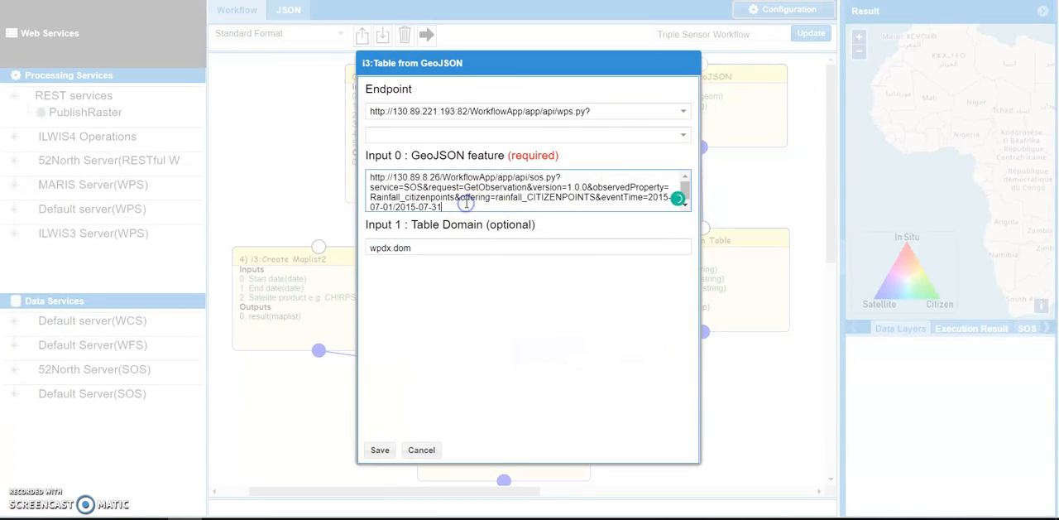
click(392, 206)
key(BackSpace)
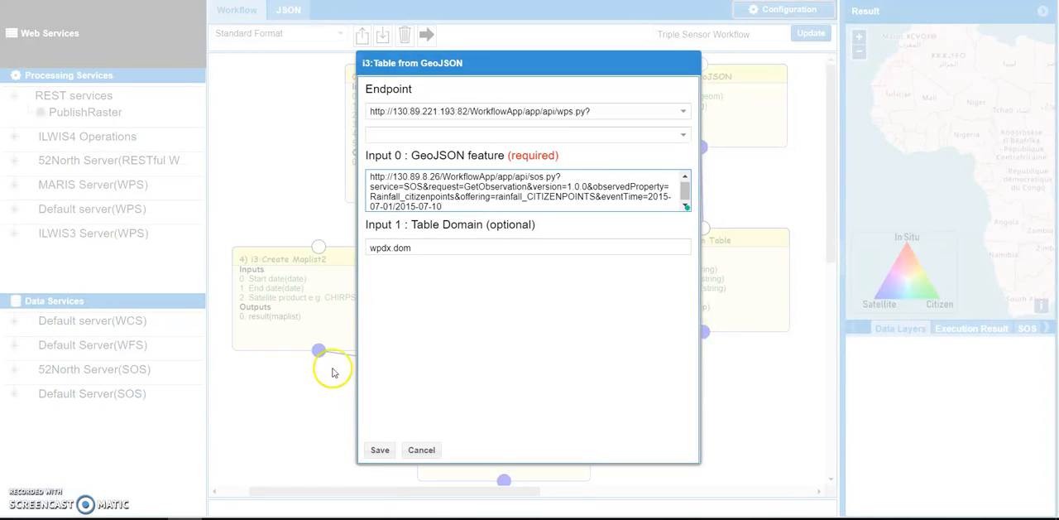
click(372, 450)
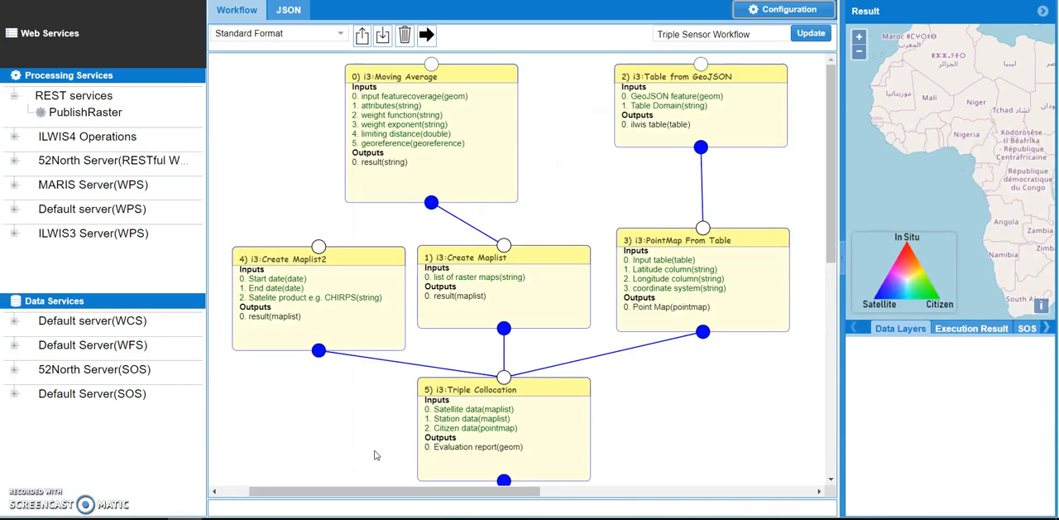
Move the Moving Average node back above Create Maplist and shift the Table from GeoJSON node slightly to the right.
drag(500, 73, 546, 70)
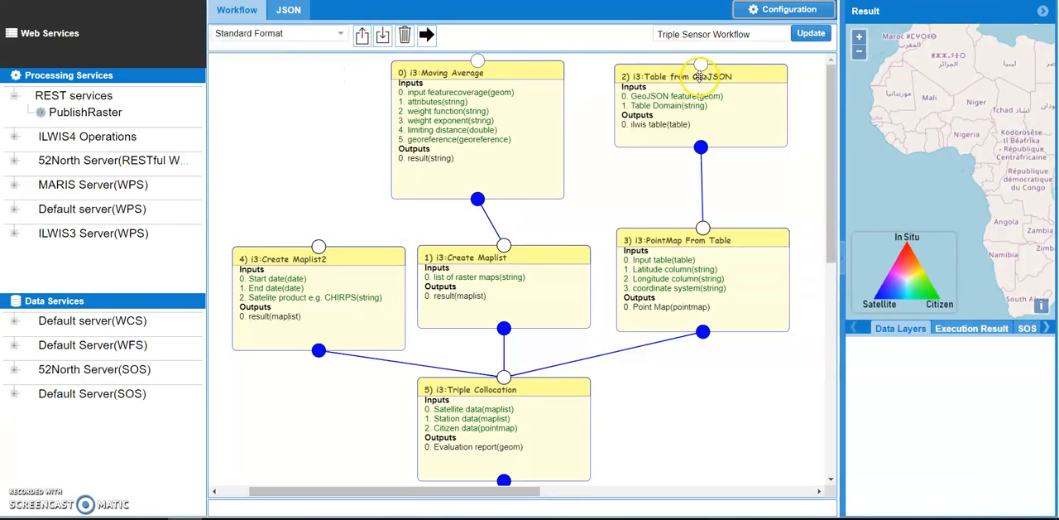
drag(701, 71, 710, 71)
drag(502, 72, 537, 73)
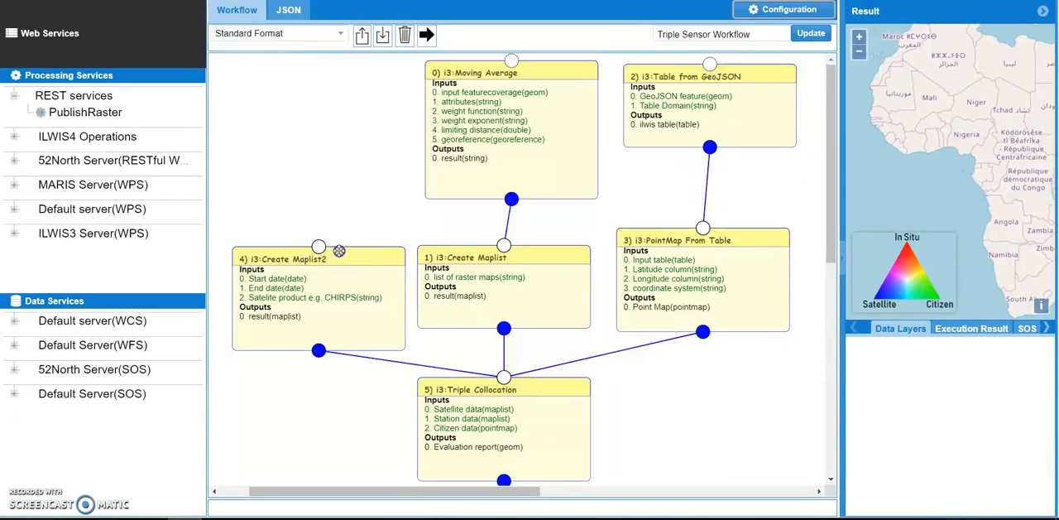
Set the end date of the Create Maplist2 operation to 2015-07-10, keep chirps as satellite product, and save.
drag(349, 254, 337, 249)
click(340, 245)
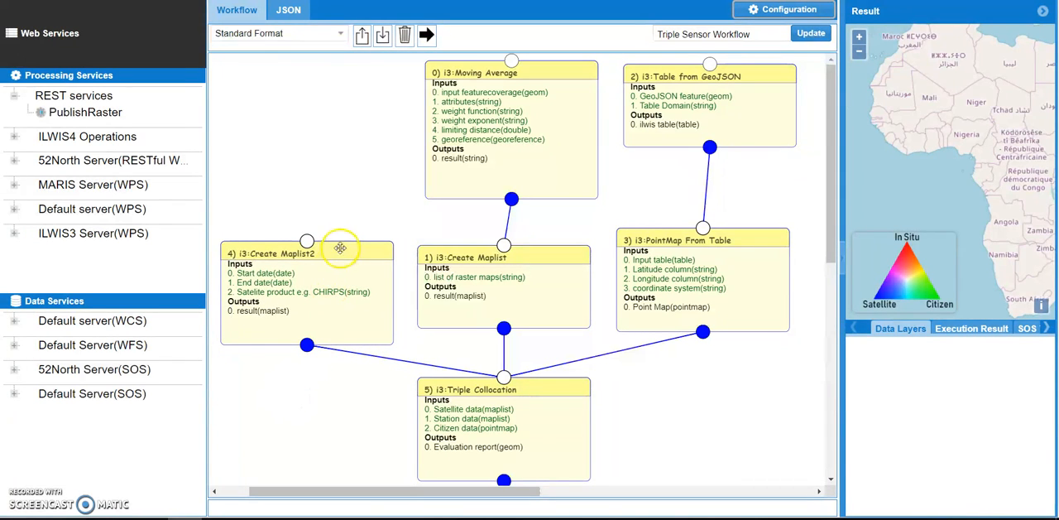
click(405, 276)
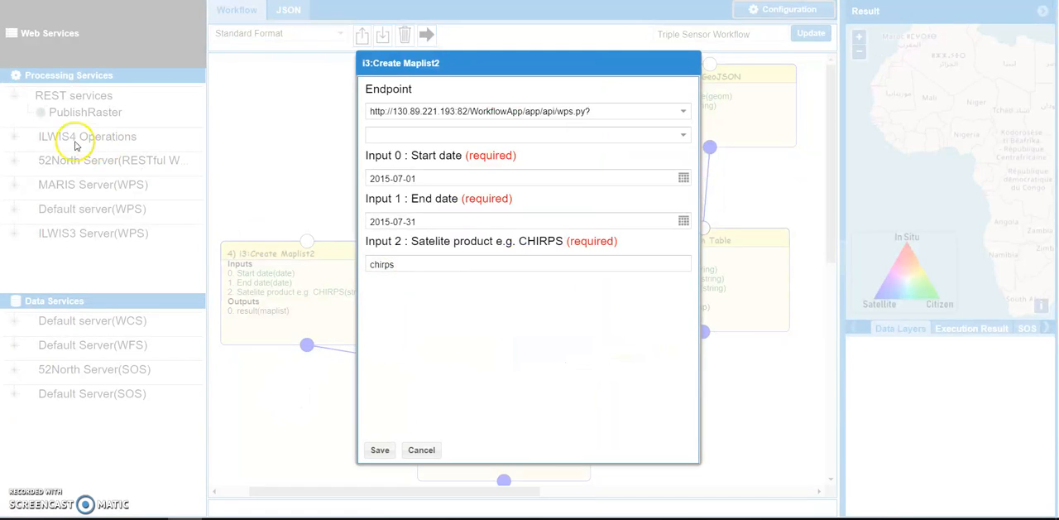
click(423, 219)
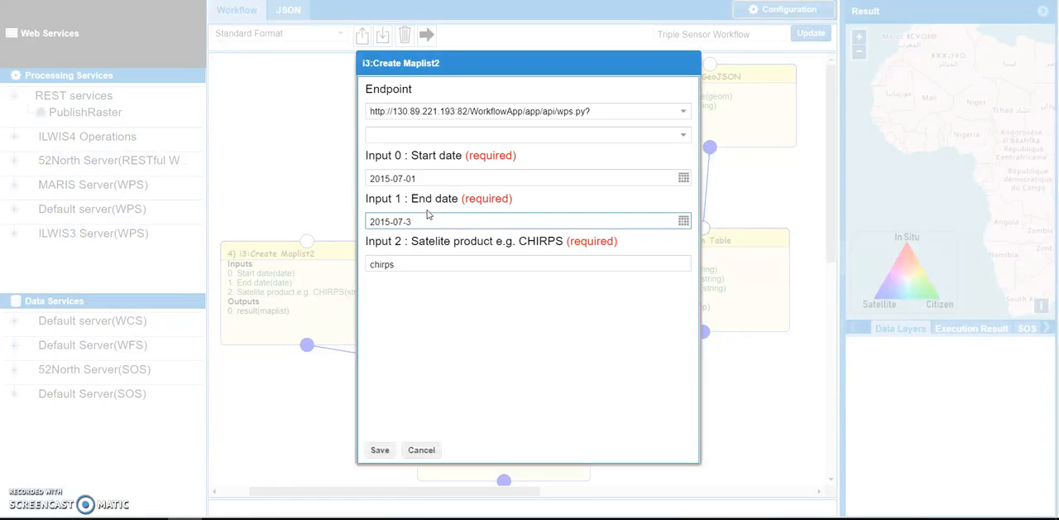
text(2015-07-10)
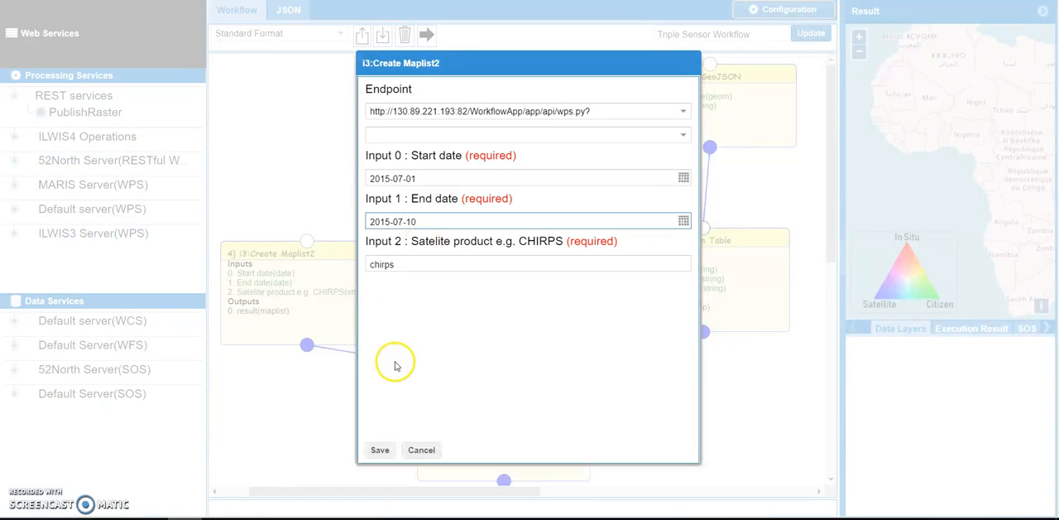
click(426, 263)
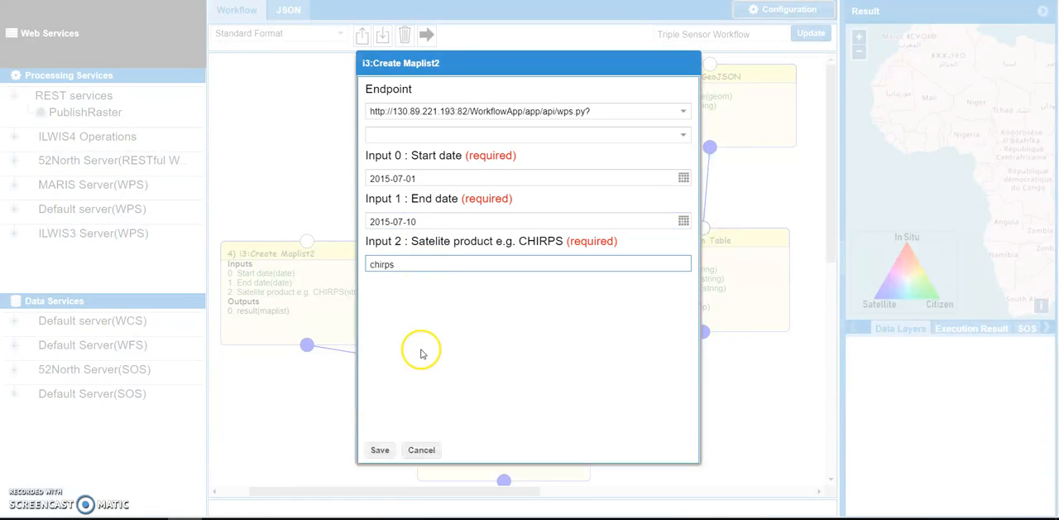
click(379, 450)
Review the start date, end date and satellite product inputs of the Create Maplist2 operation without changing them.
click(335, 261)
click(408, 274)
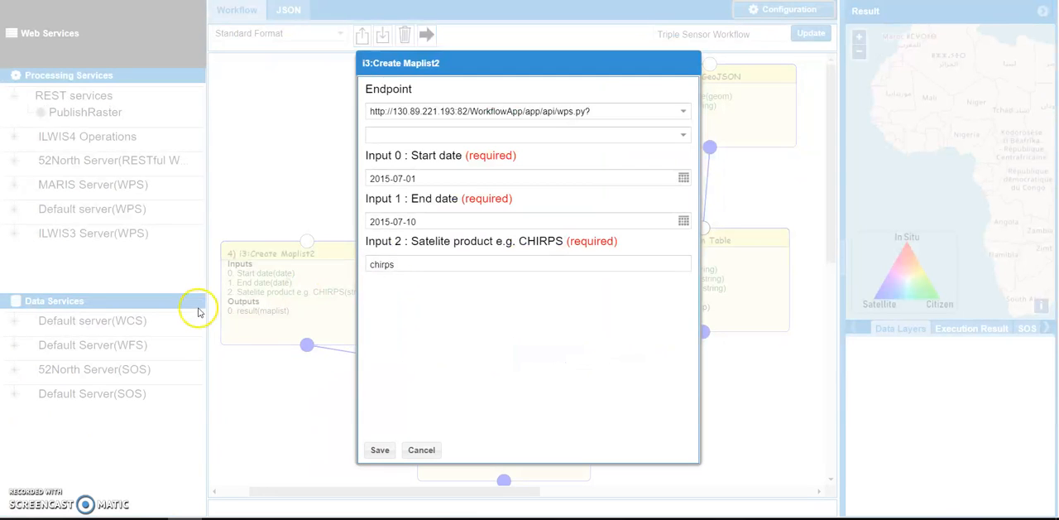
click(423, 449)
drag(361, 253, 361, 243)
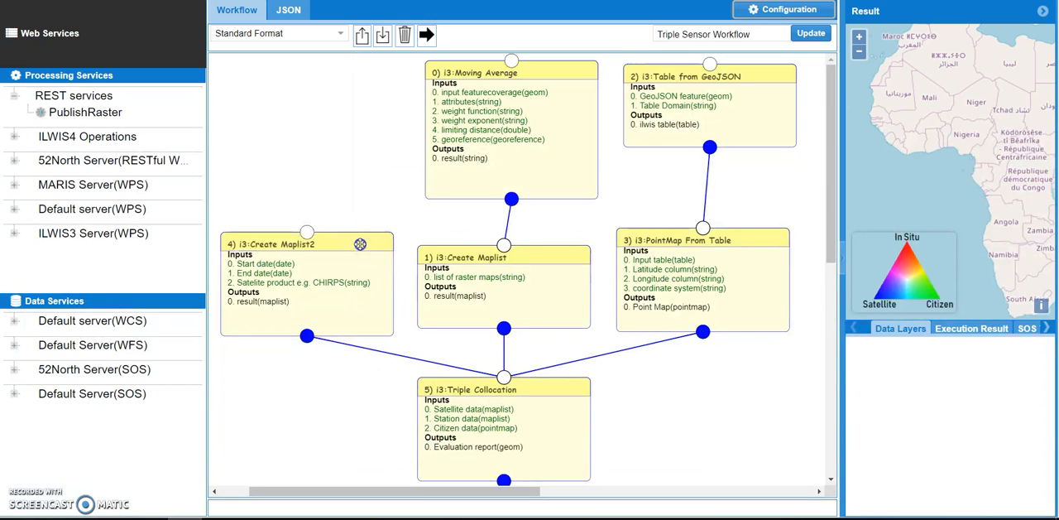
click(296, 405)
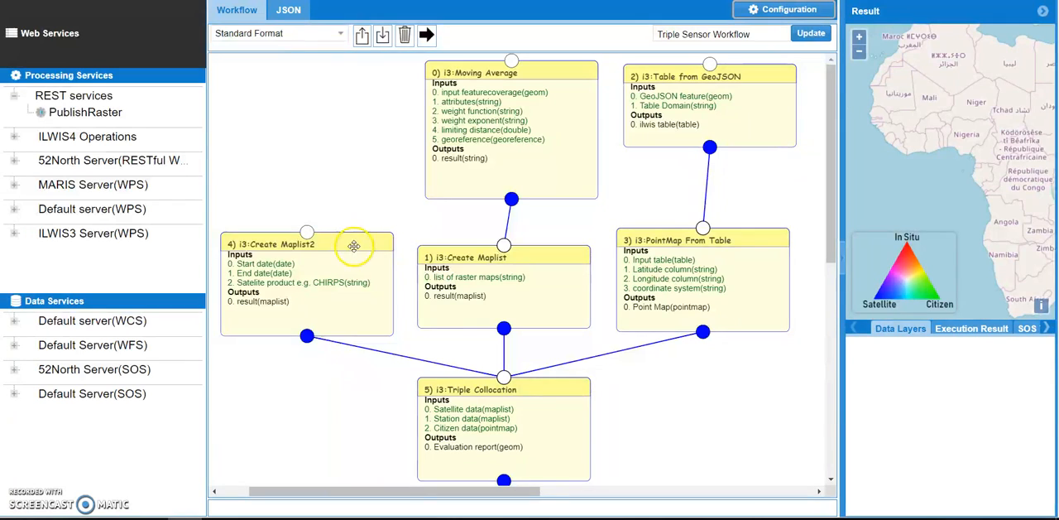
drag(353, 245, 352, 256)
click(382, 254)
click(406, 276)
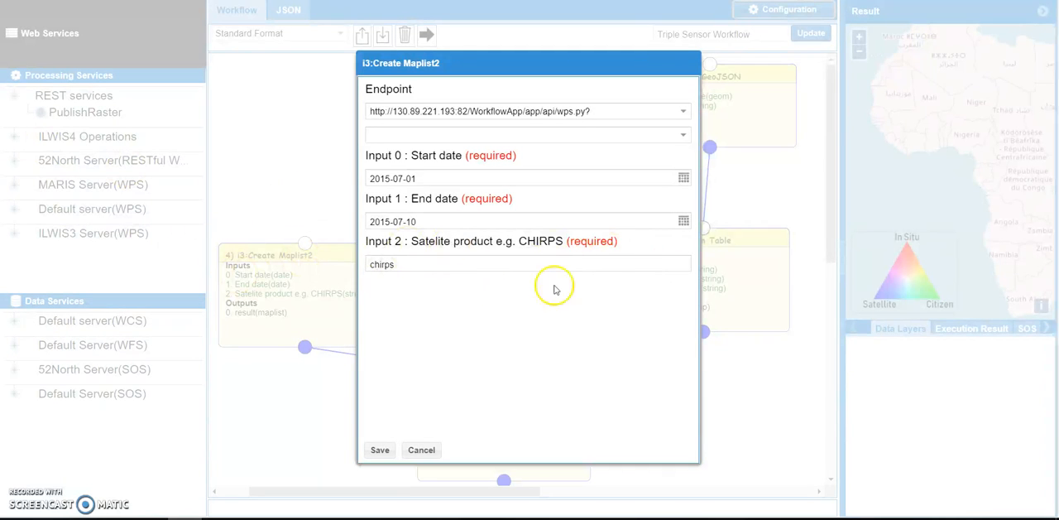
click(538, 370)
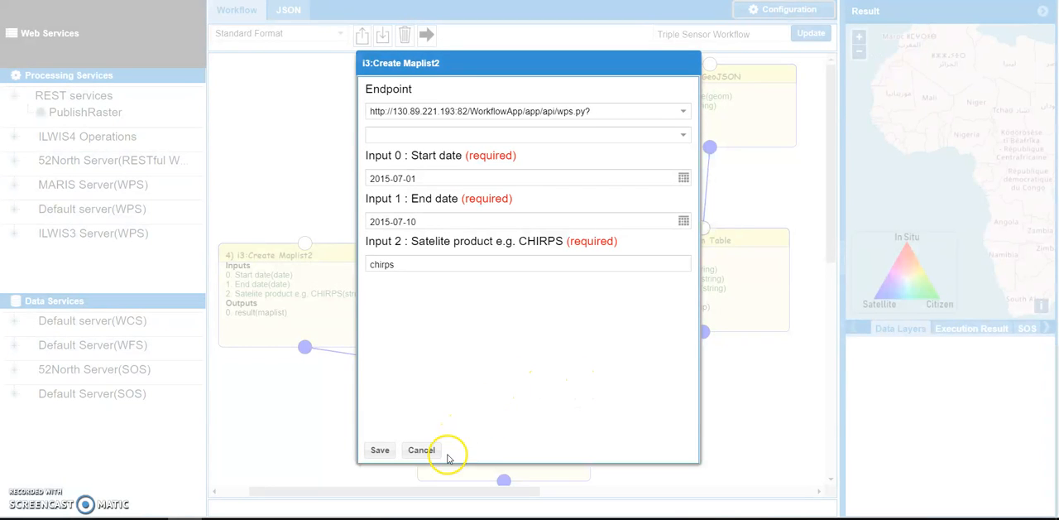
click(420, 451)
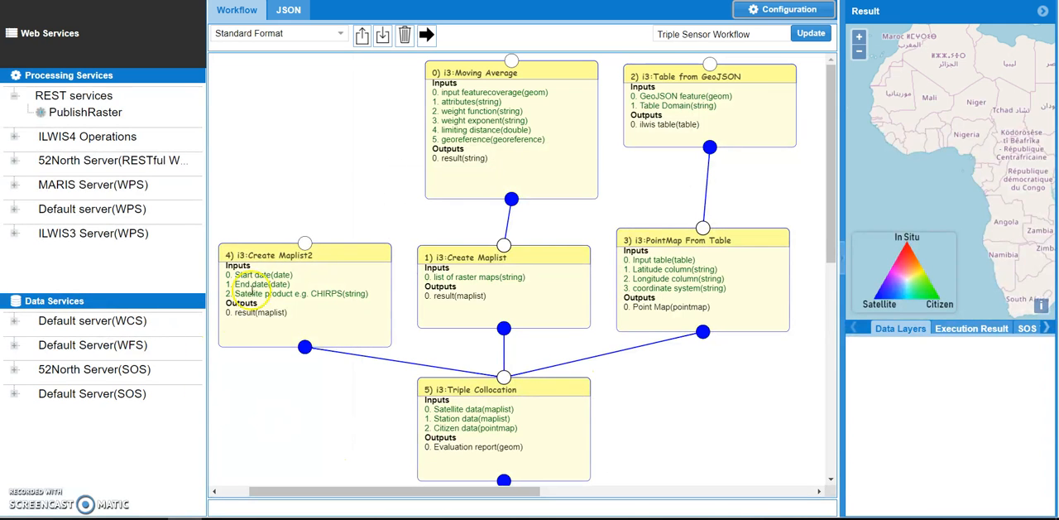
click(345, 252)
click(406, 278)
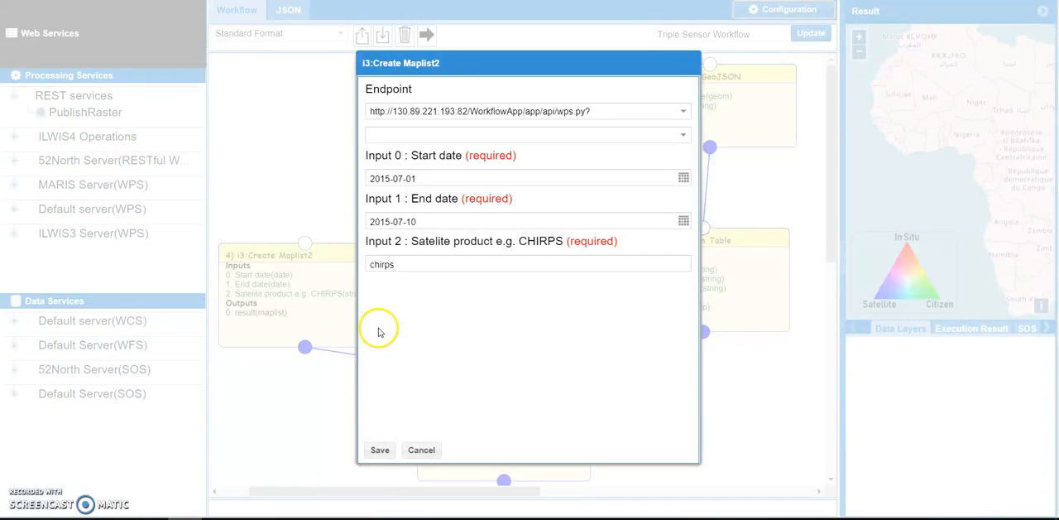
click(418, 450)
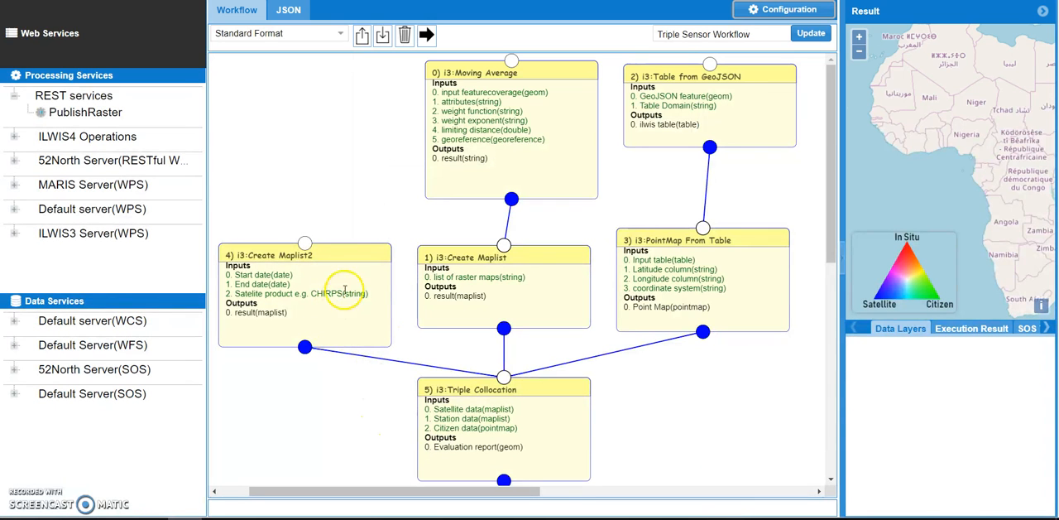
drag(351, 254, 352, 246)
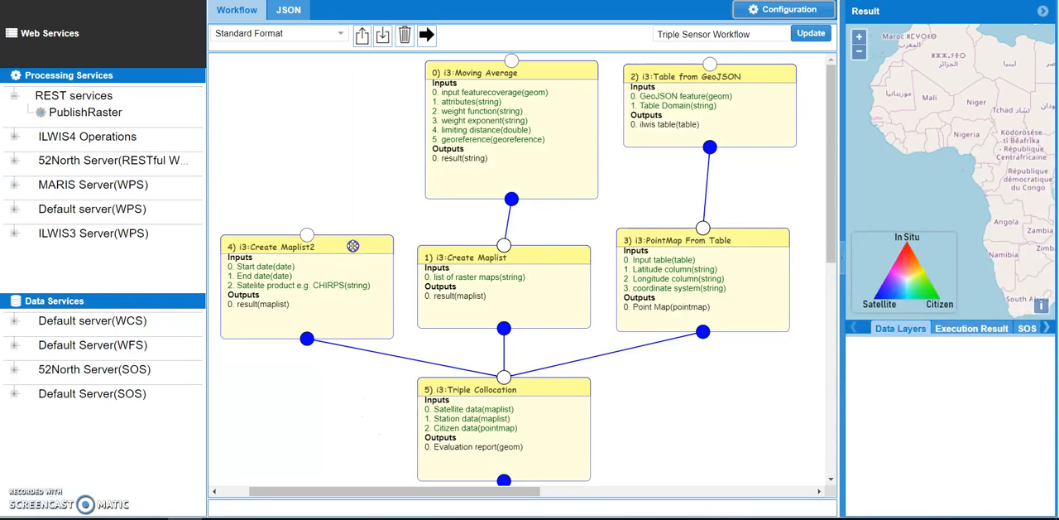
Expand the Default server(WCS) data service and add its aa:chirpsA20150701 layer to the result map.
click(14, 320)
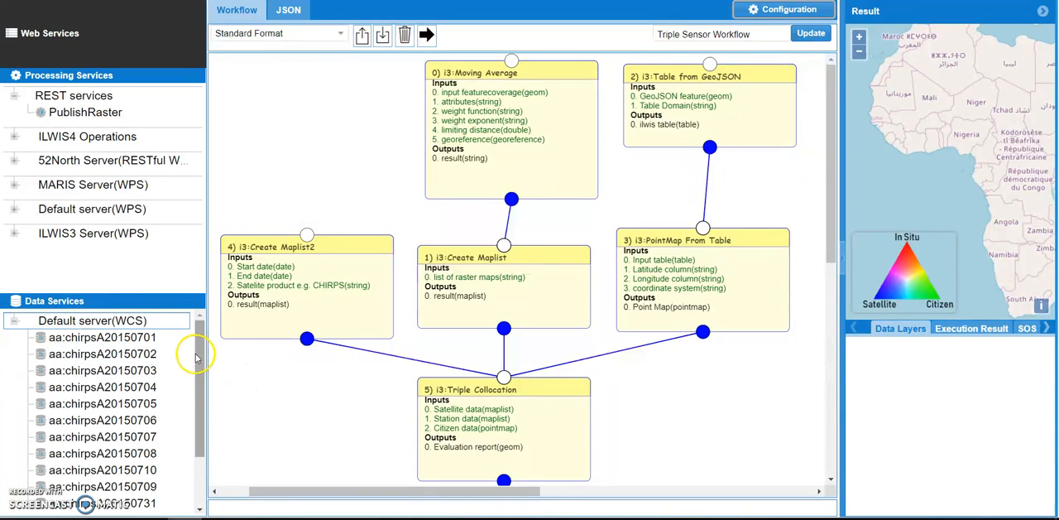
mouse_move(196, 354)
mouse_down()
mouse_move(200, 401)
mouse_move(201, 345)
mouse_up()
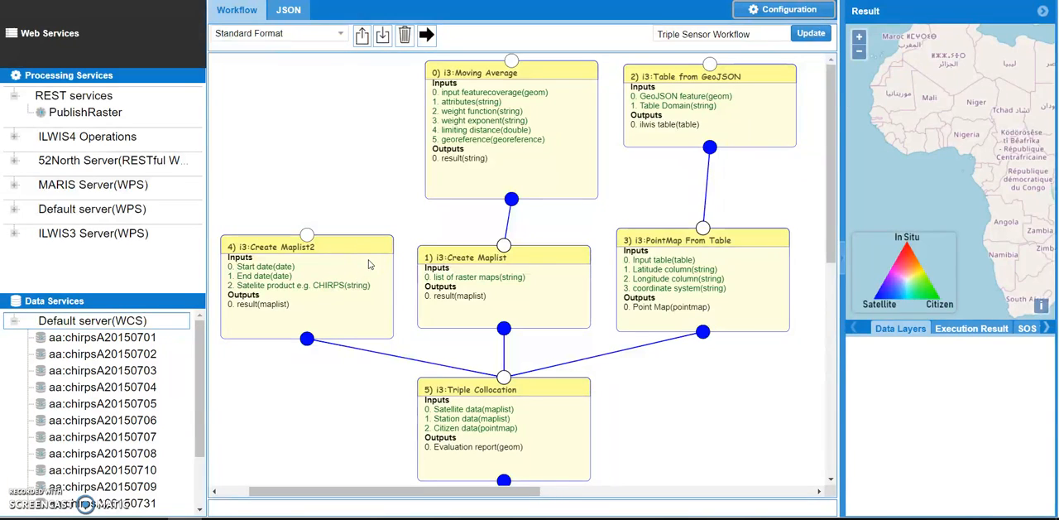
click(101, 315)
drag(87, 339, 945, 109)
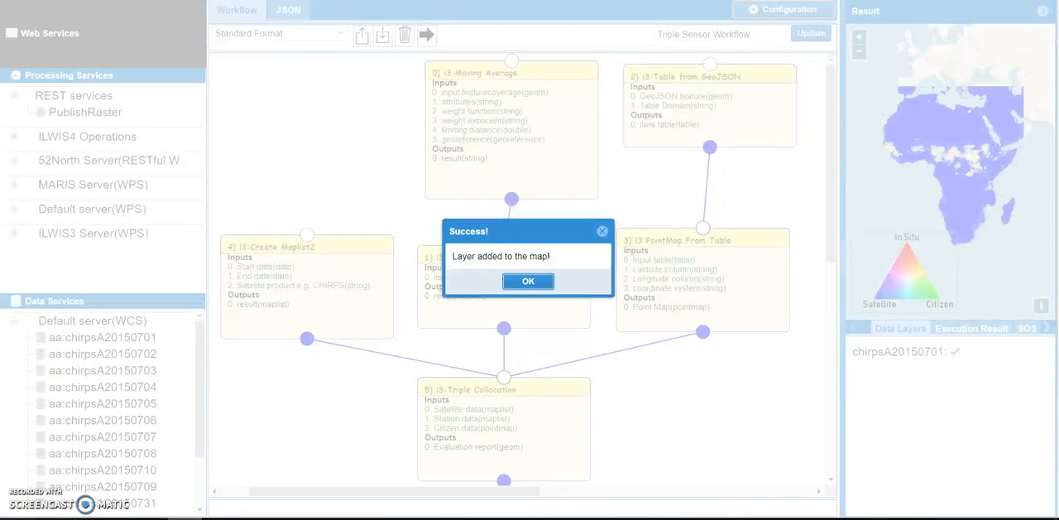
click(530, 284)
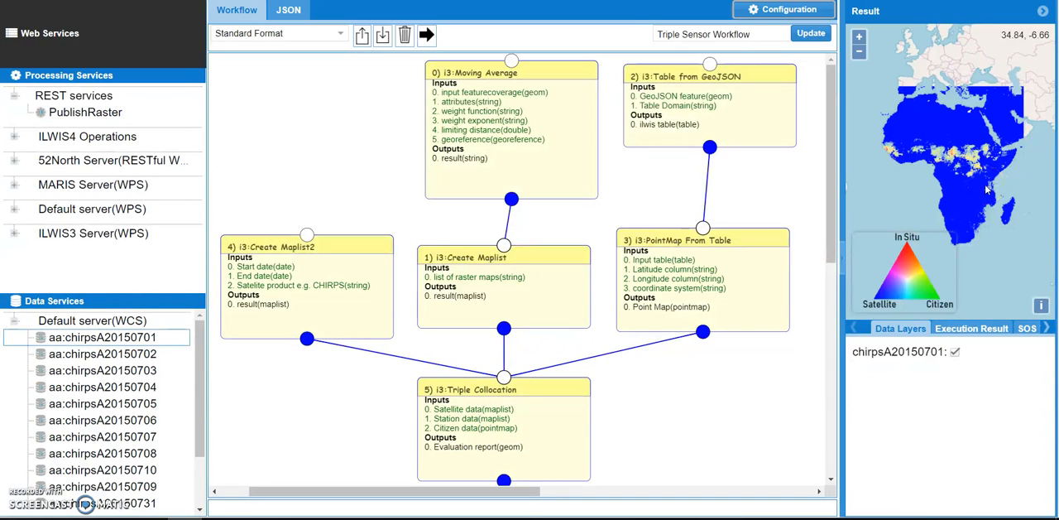
Hide the chirpsA20150701 layer on the result map.
click(859, 51)
click(955, 351)
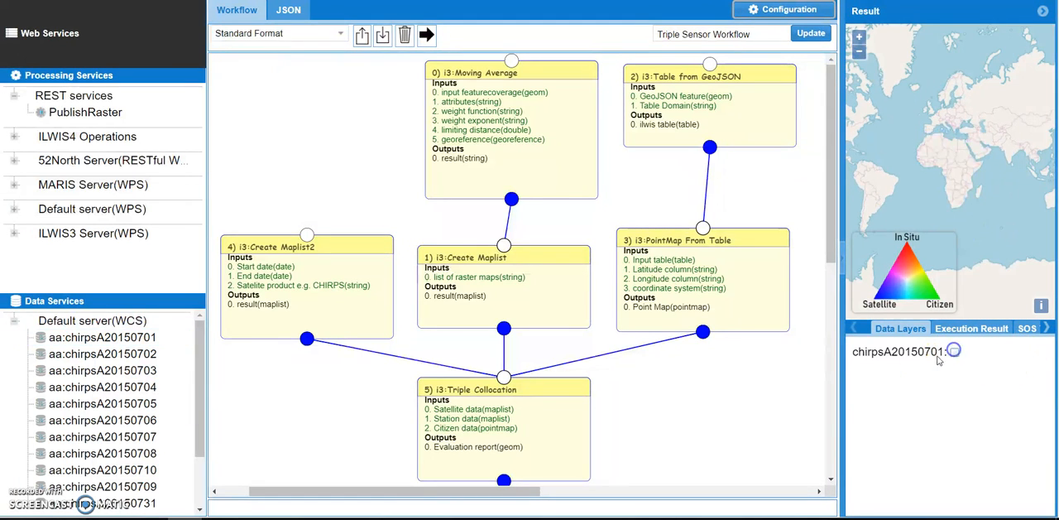
Shift the Triple Collocation node slightly and update the Triple Sensor Workflow.
drag(541, 393, 543, 387)
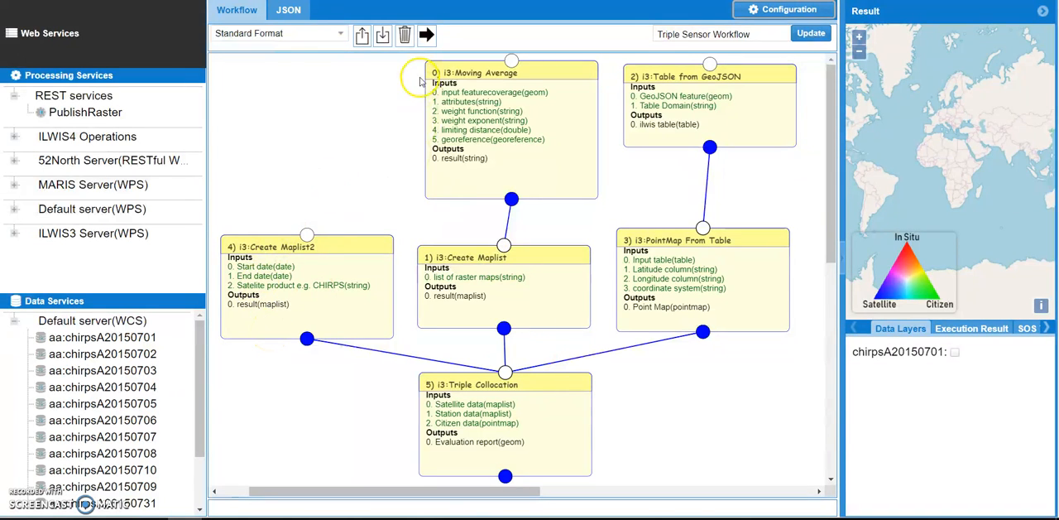
click(810, 36)
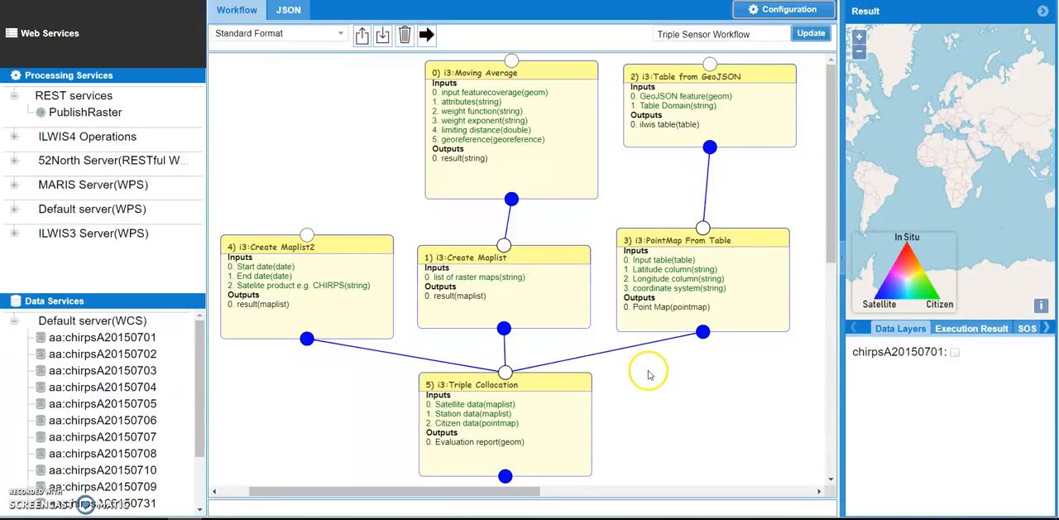
drag(586, 385, 599, 384)
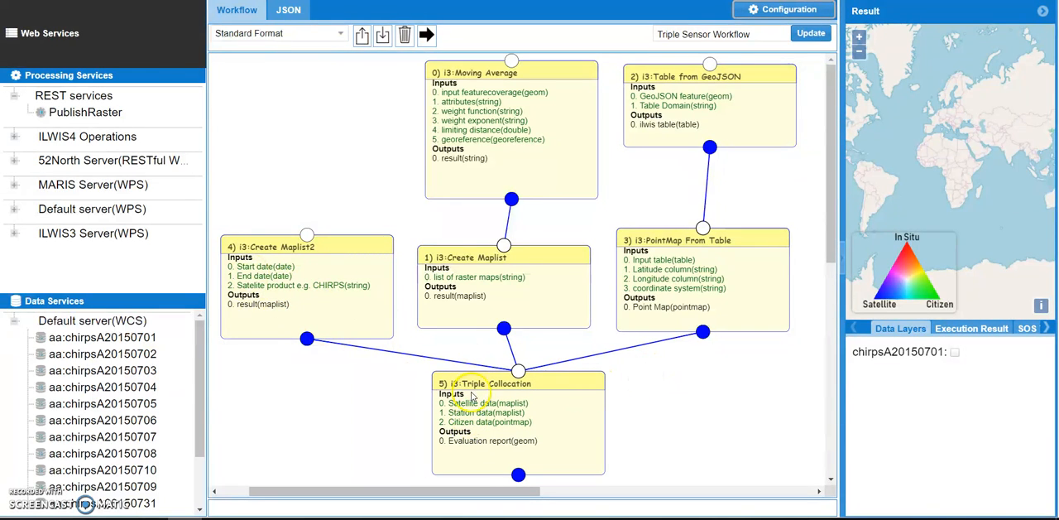
Check the satellite and citizen data inputs of the Triple Collocation node and execute the workflow.
drag(448, 403, 505, 403)
drag(449, 421, 538, 421)
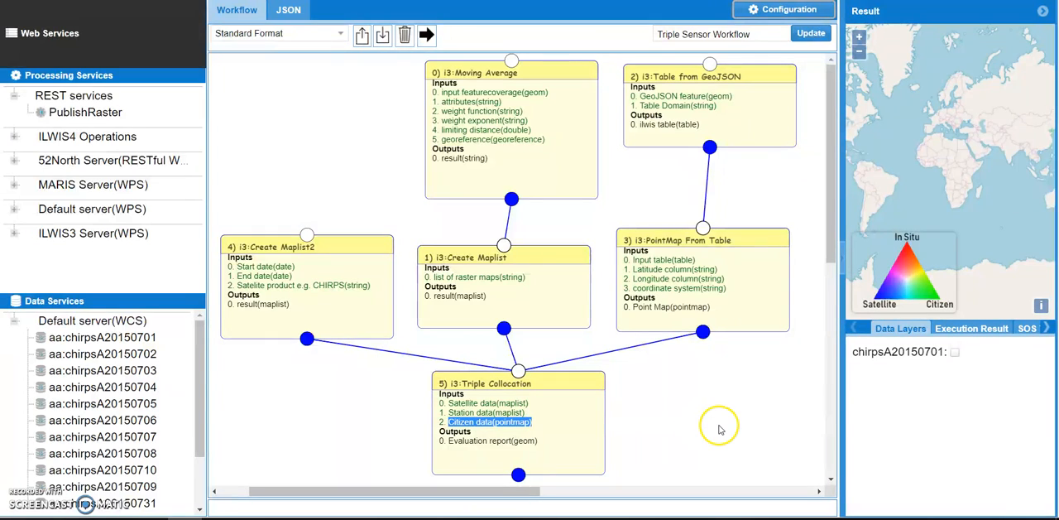
click(719, 428)
click(358, 418)
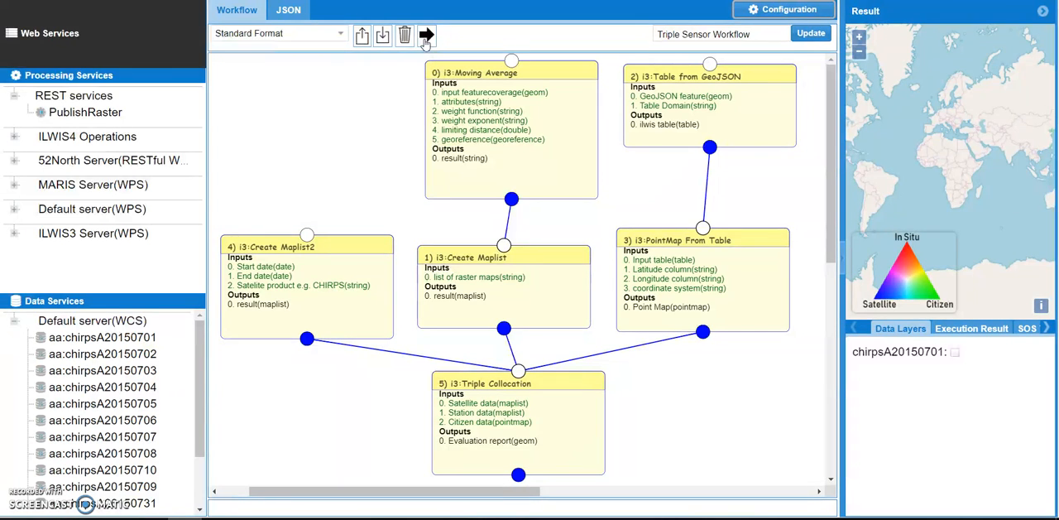
click(426, 43)
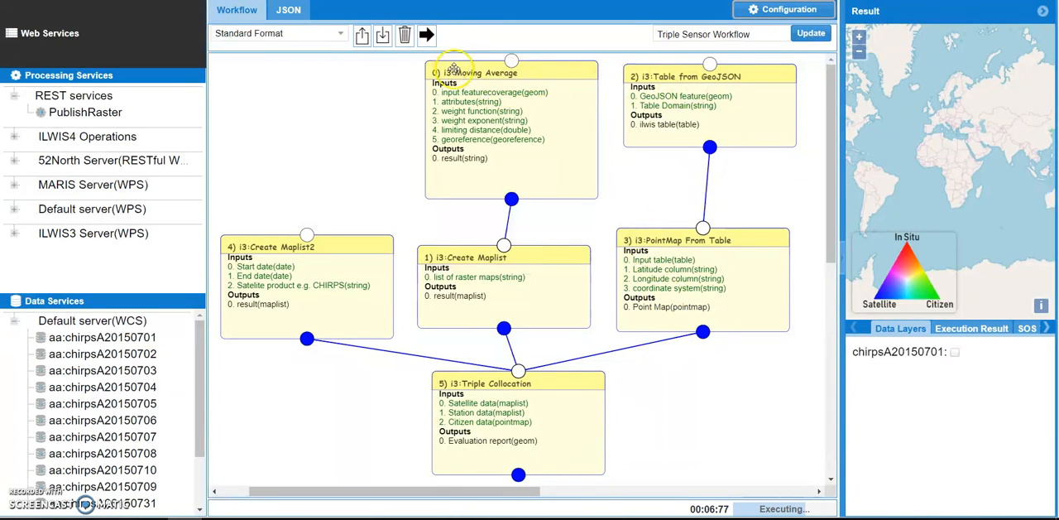
Open the Moving Average settings and review the weight function, weight exponent, limiting distance and georeference inputs.
drag(453, 68, 437, 67)
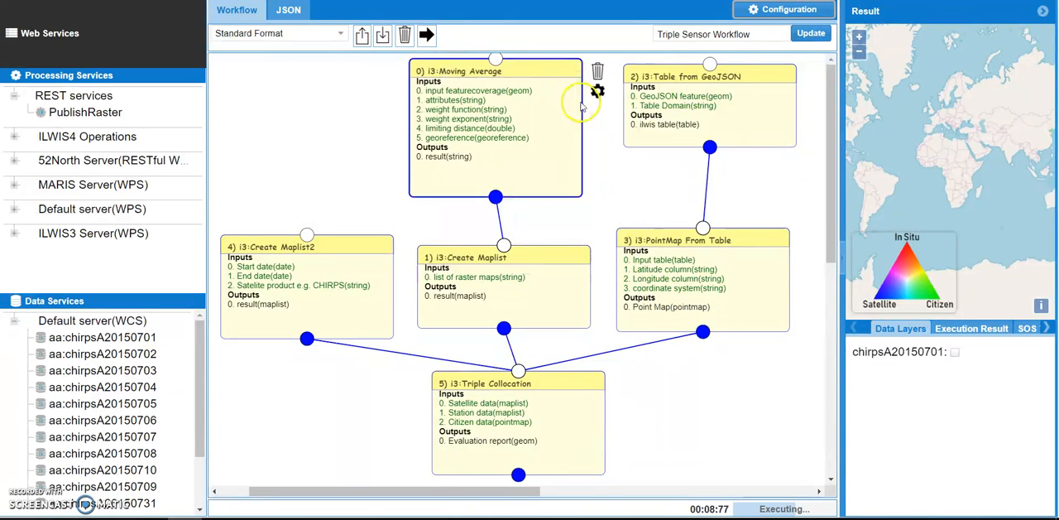
click(597, 91)
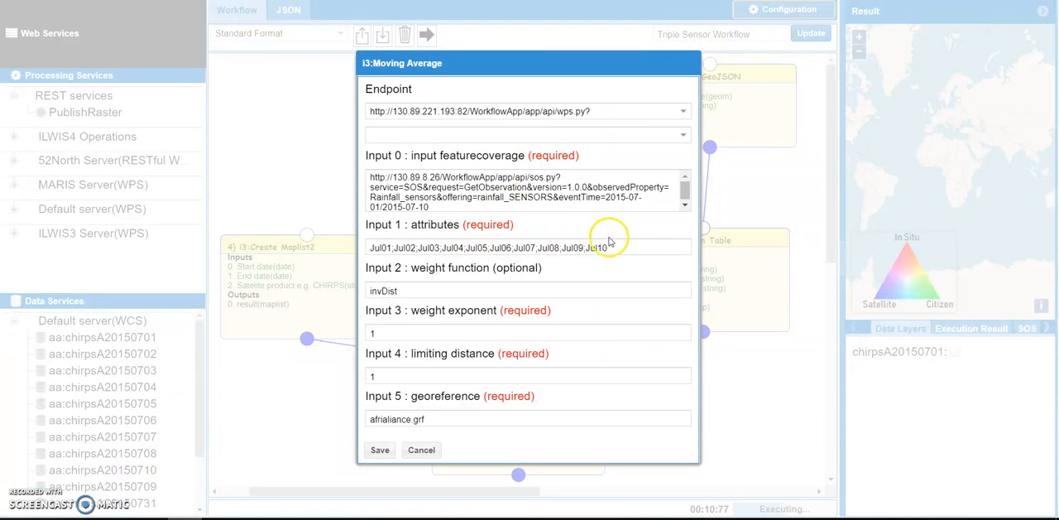
click(405, 290)
double_click(404, 289)
double_click(400, 333)
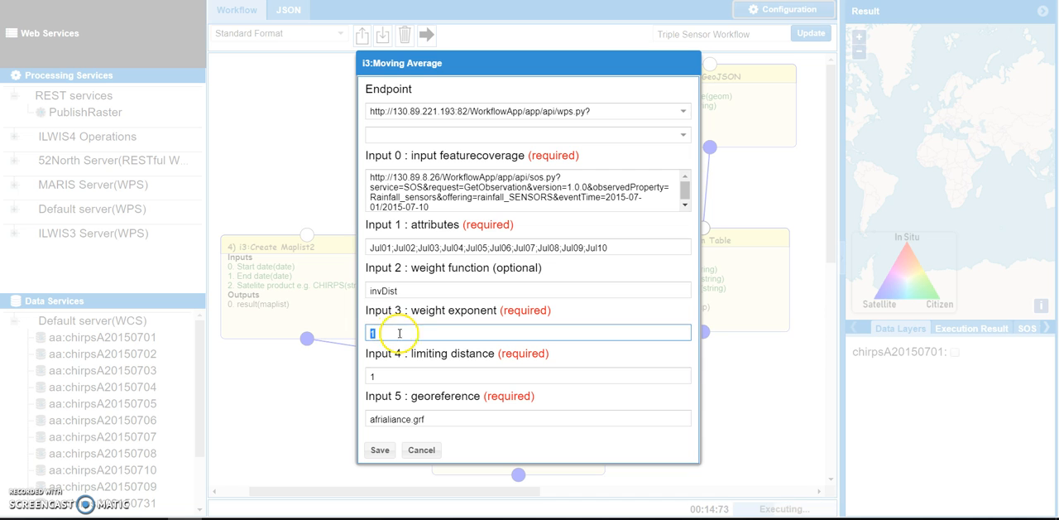
click(389, 372)
click(441, 414)
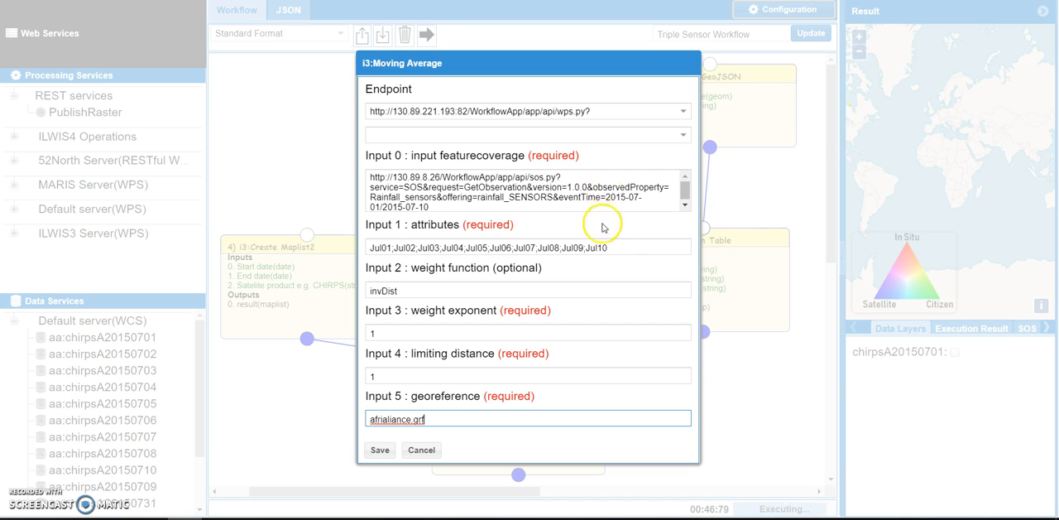
Review the Moving Average attributes and input featurecoverage, dismiss the execution message and close the settings without saving.
drag(624, 248, 369, 248)
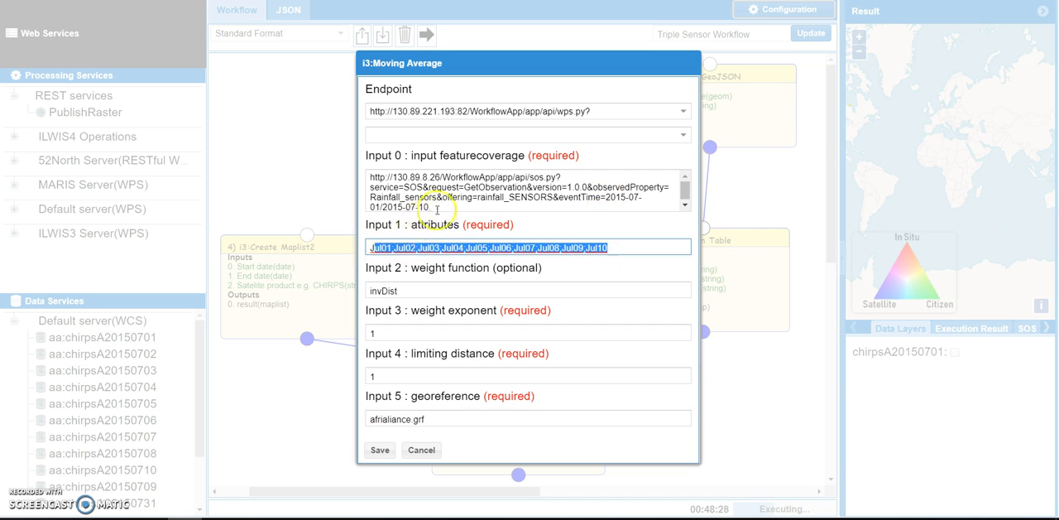
click(434, 252)
drag(439, 206, 334, 180)
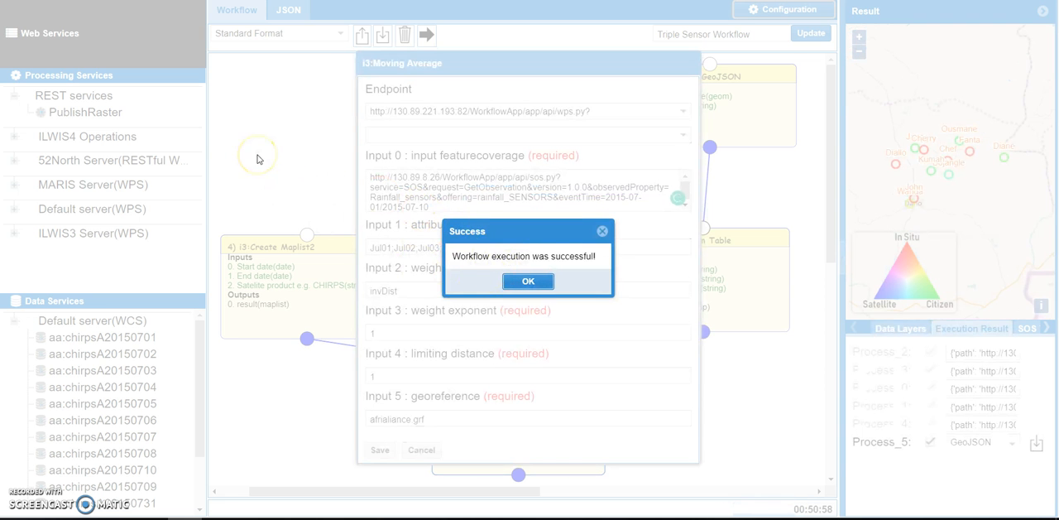
click(542, 285)
click(538, 287)
click(421, 450)
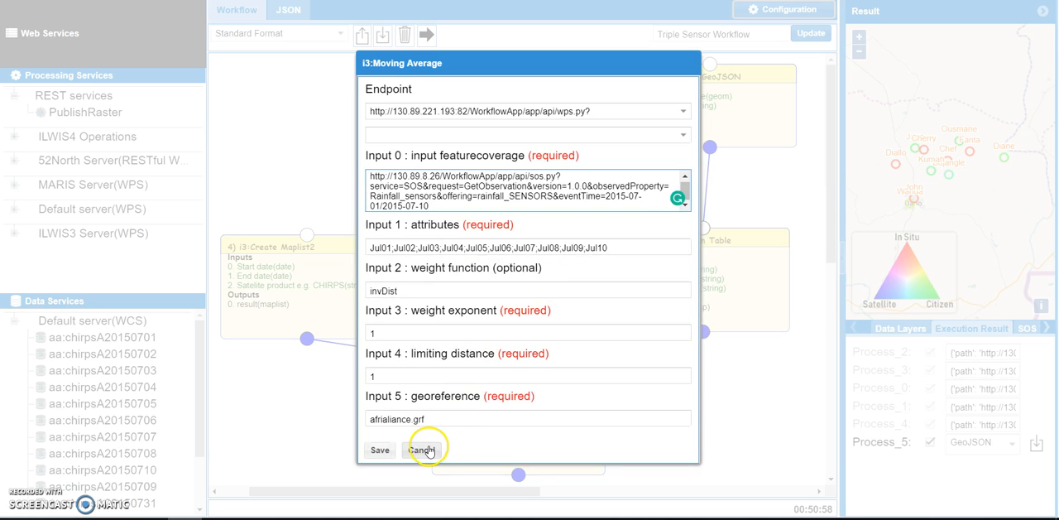
click(288, 201)
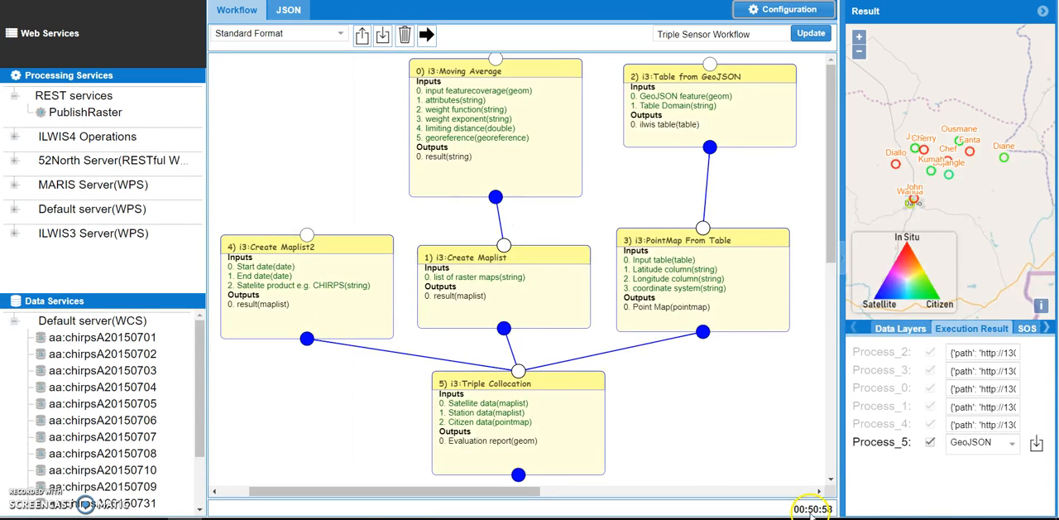
Widen the Result panel by narrowing the workflow canvas.
click(447, 492)
drag(447, 491, 456, 491)
drag(840, 261, 770, 267)
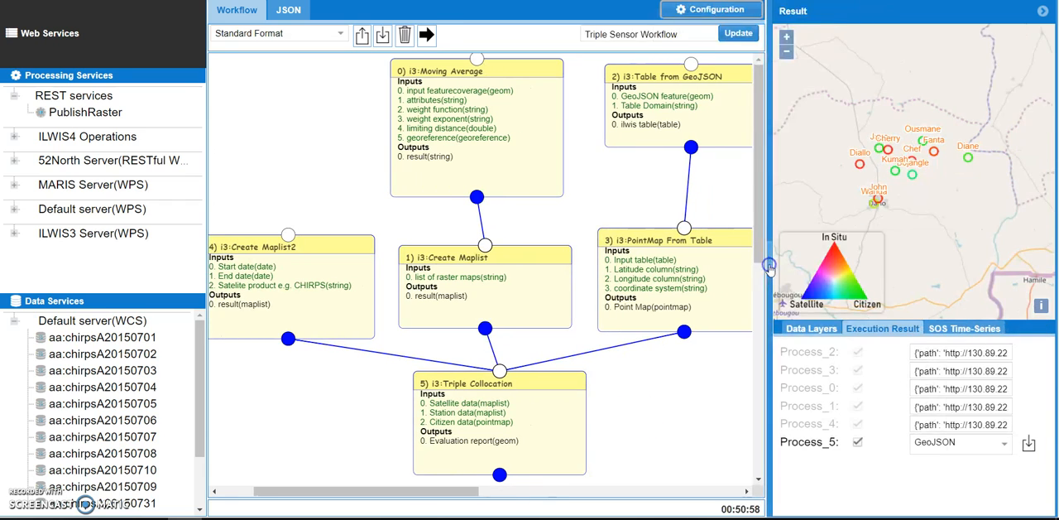
Inspect the ranks, weights and errors of the easternmost green point on the result map.
click(786, 37)
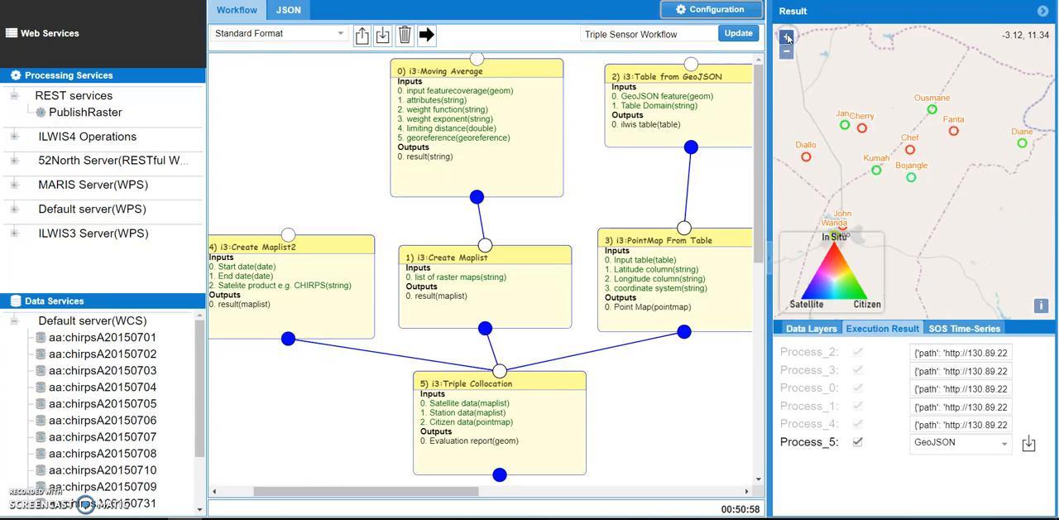
click(787, 53)
click(787, 53)
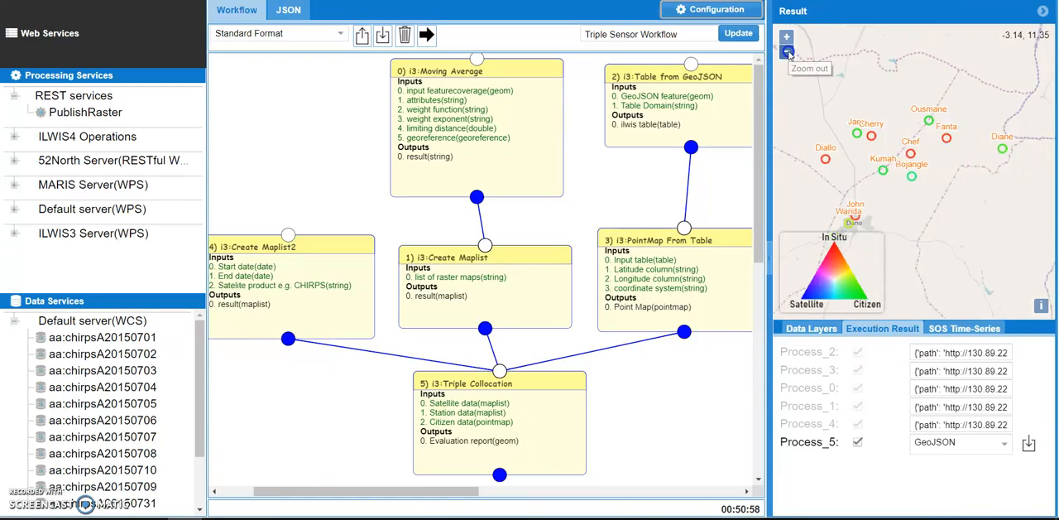
click(787, 37)
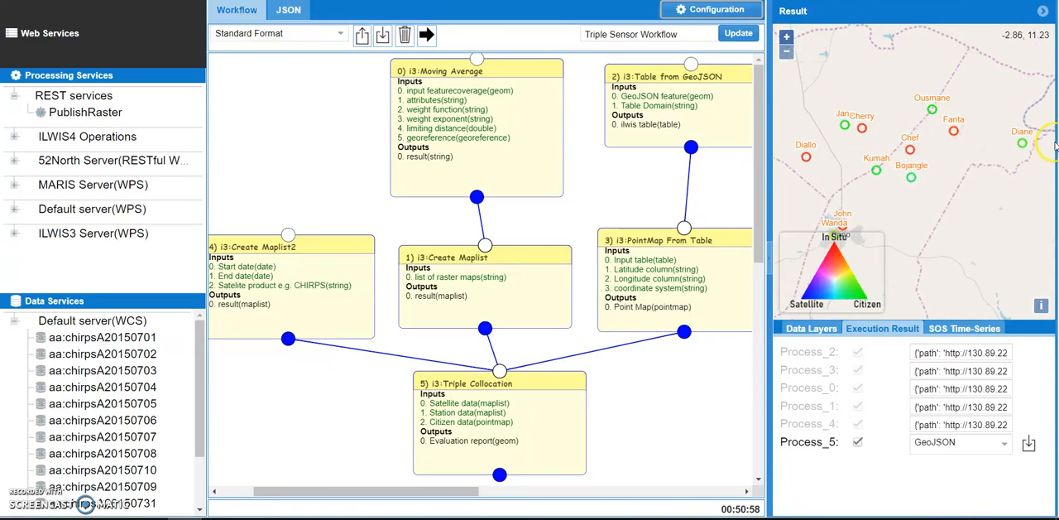
click(996, 219)
drag(933, 244, 941, 205)
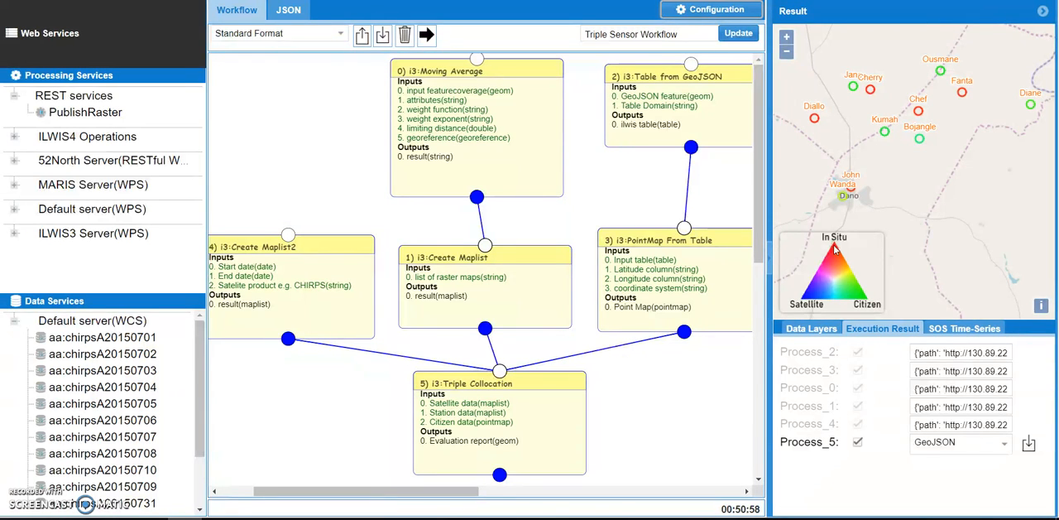
drag(968, 206, 947, 212)
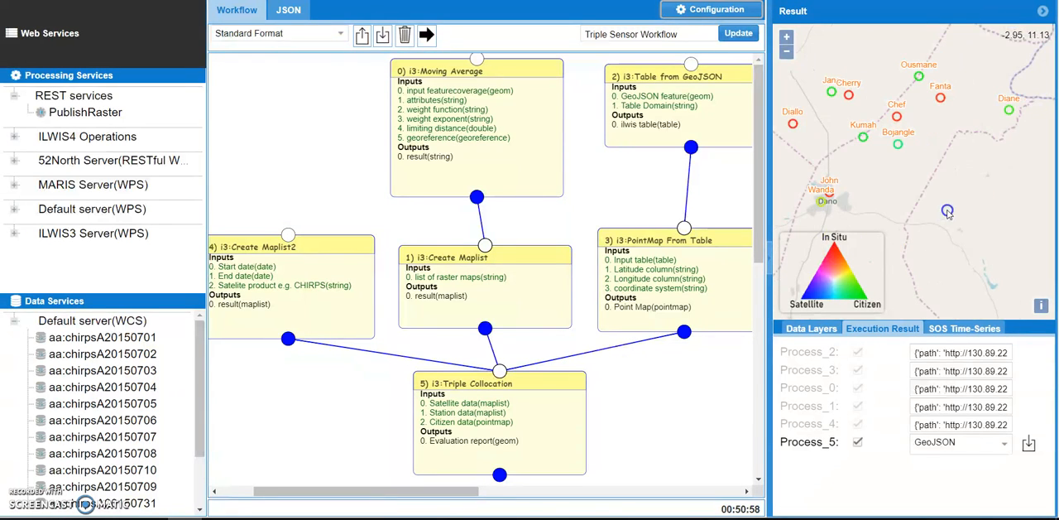
click(1010, 114)
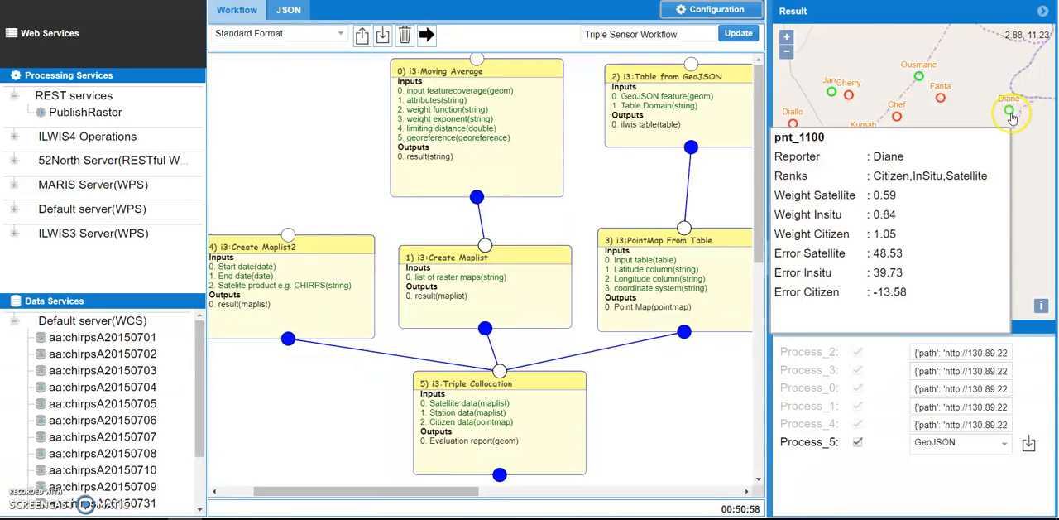
click(957, 207)
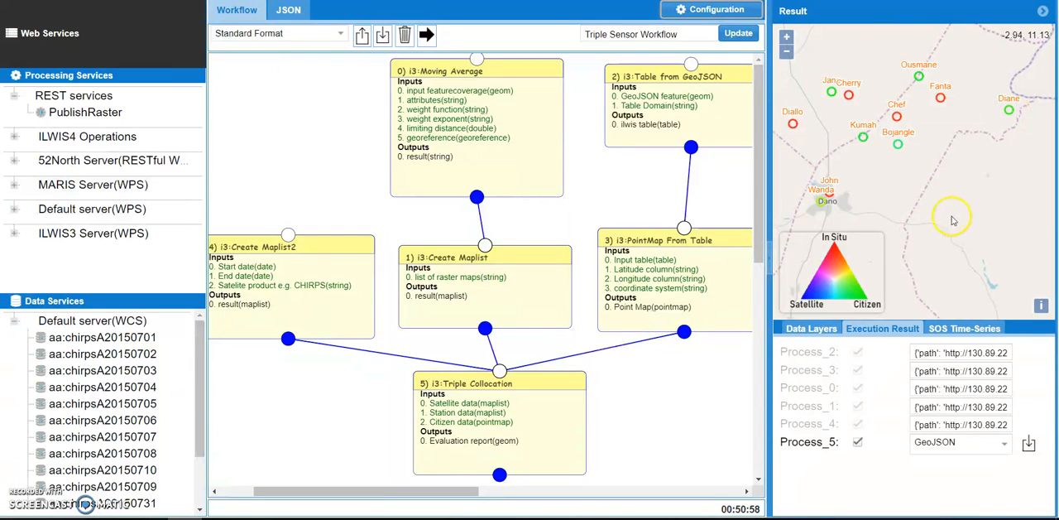
click(1011, 117)
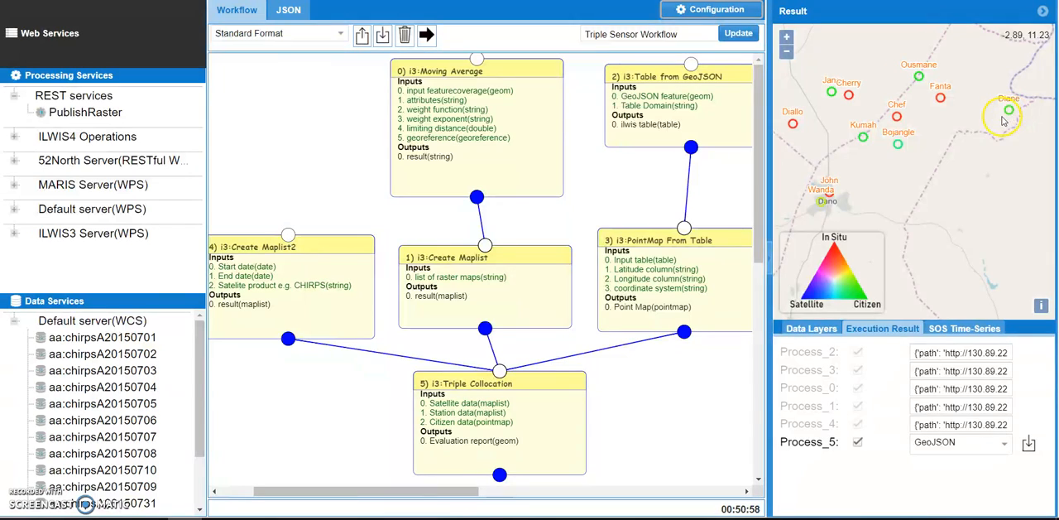
click(1009, 120)
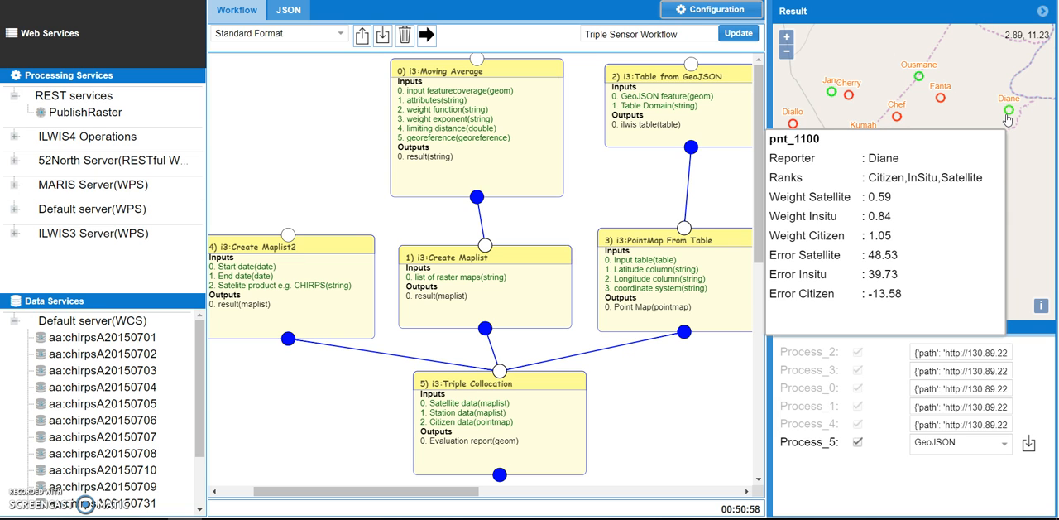
Inspect the ranks, weights and errors of the turquoise point northeast of Dano on the result map.
drag(928, 139, 968, 132)
mouse_move(982, 97)
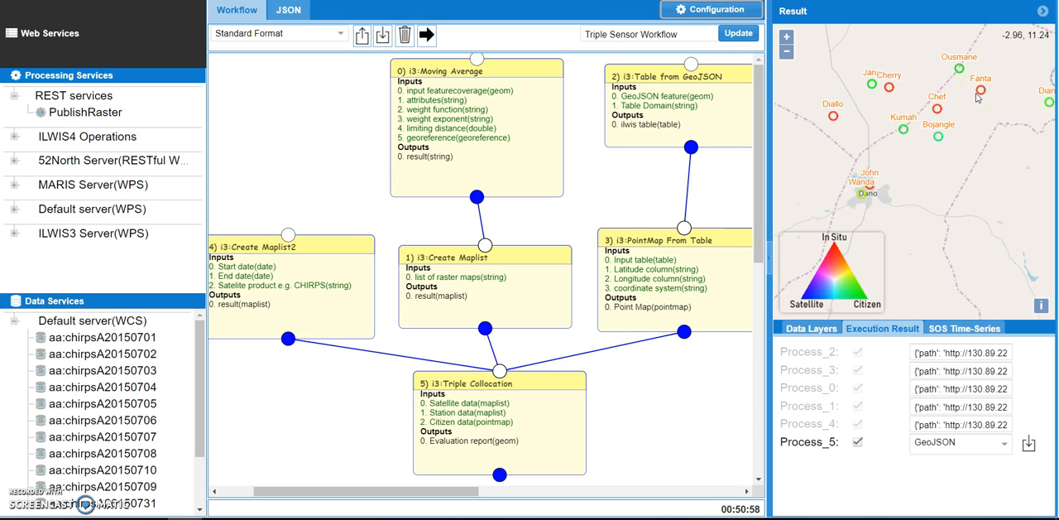
drag(939, 184, 969, 155)
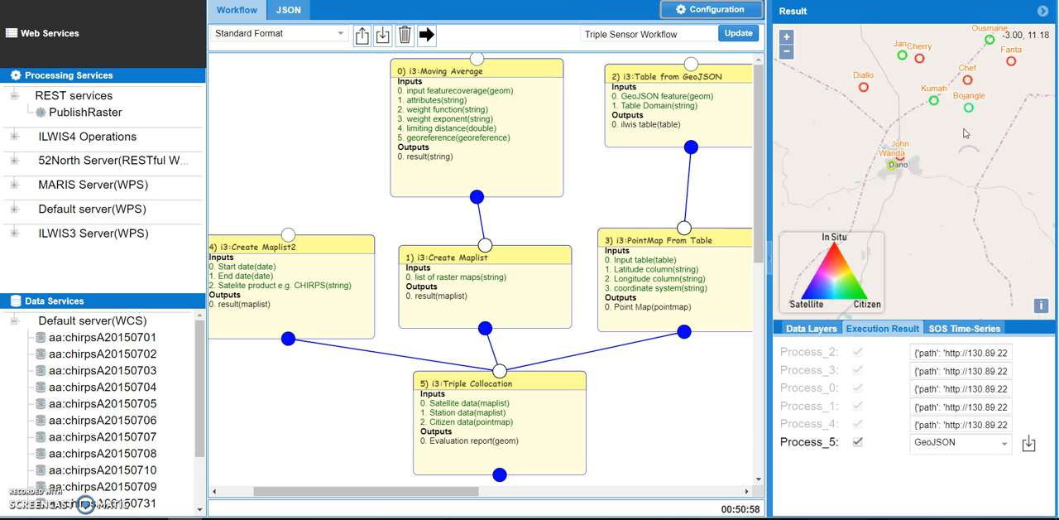
click(969, 115)
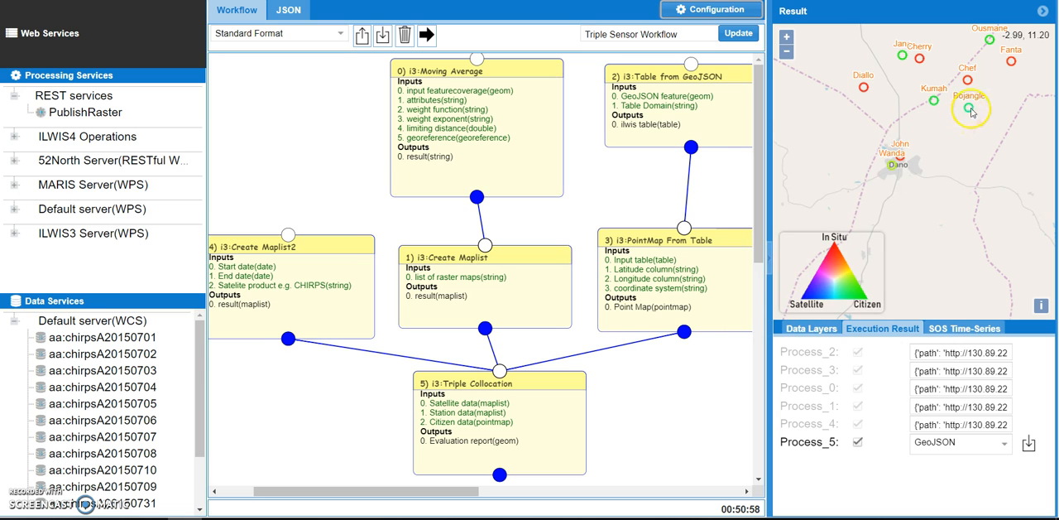
click(967, 114)
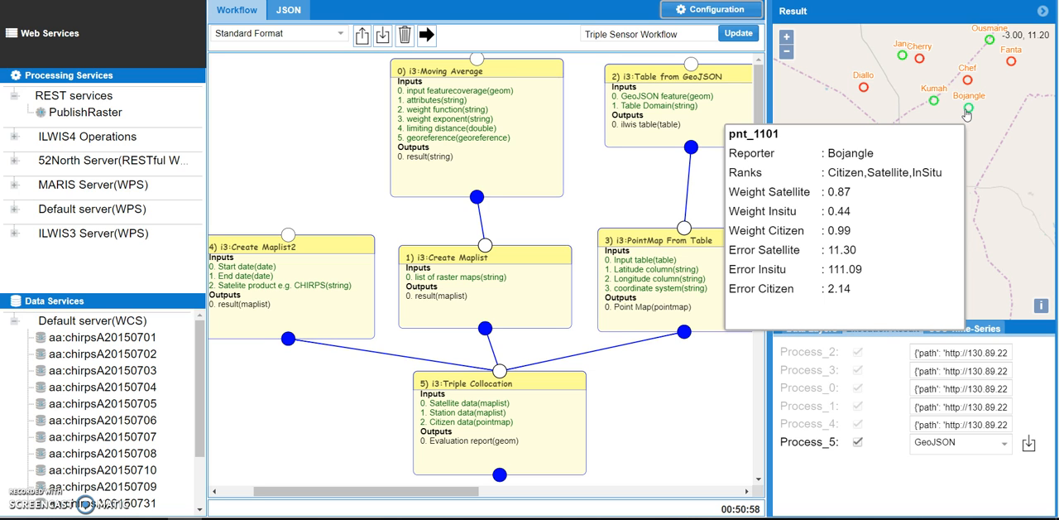
Inspect the evaluation details of the westernmost red point on the map and close them.
click(1011, 211)
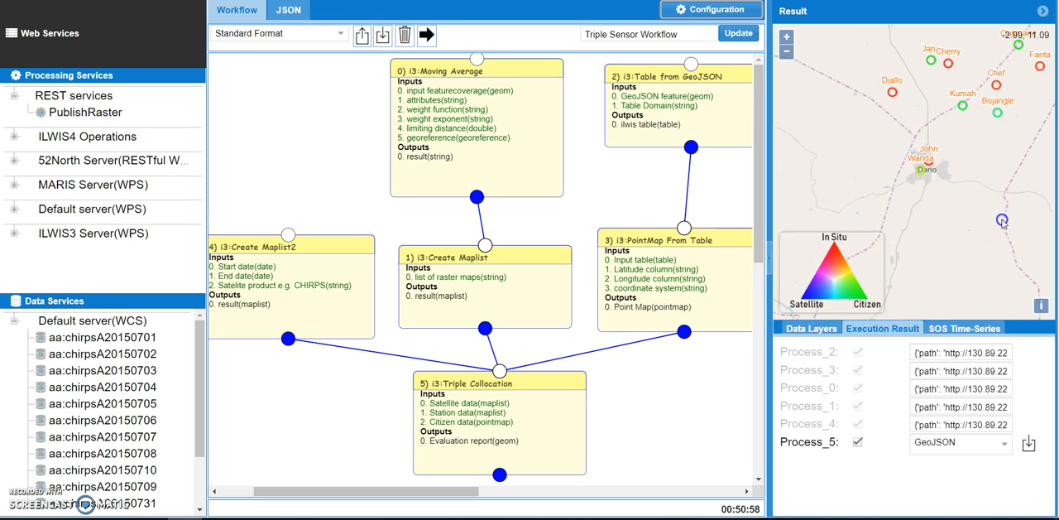
click(893, 95)
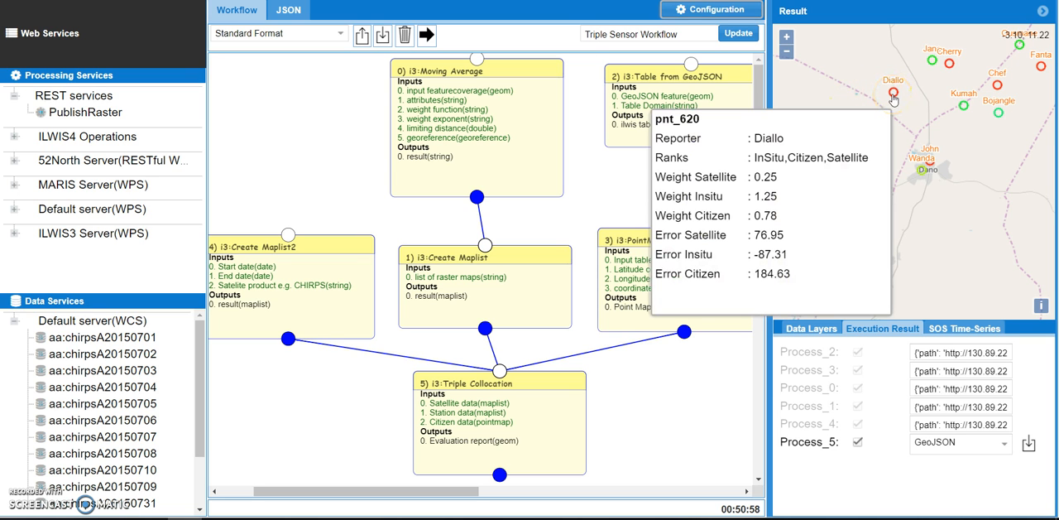
click(898, 184)
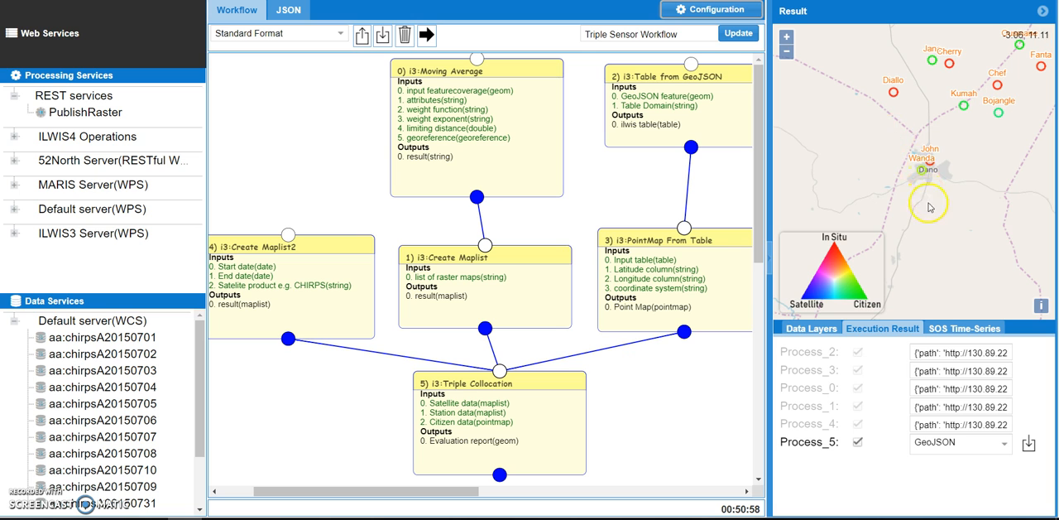
Widen the Result panel further and bring the evaluated points around Dano into closer view.
click(786, 37)
click(786, 38)
click(787, 51)
click(789, 52)
click(789, 53)
click(789, 53)
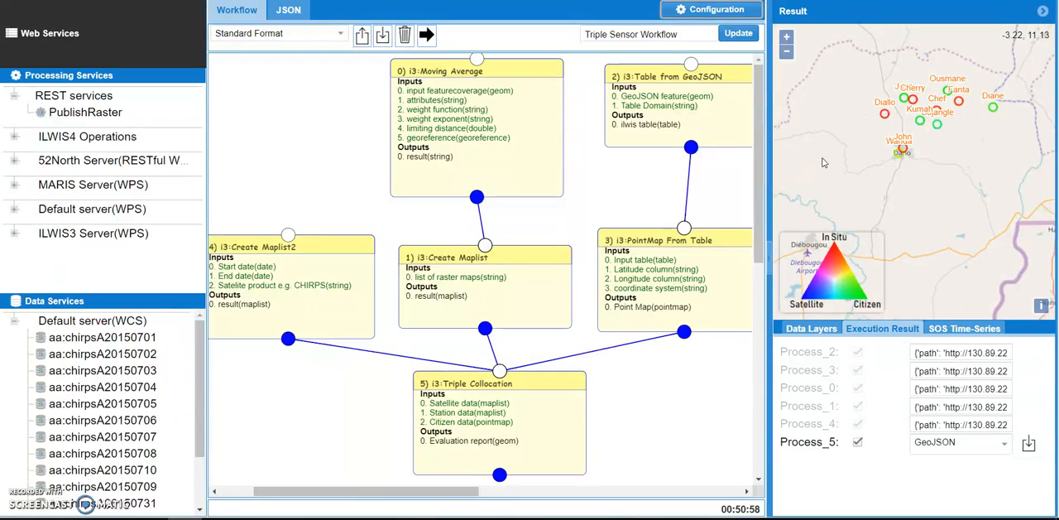
drag(771, 263, 673, 233)
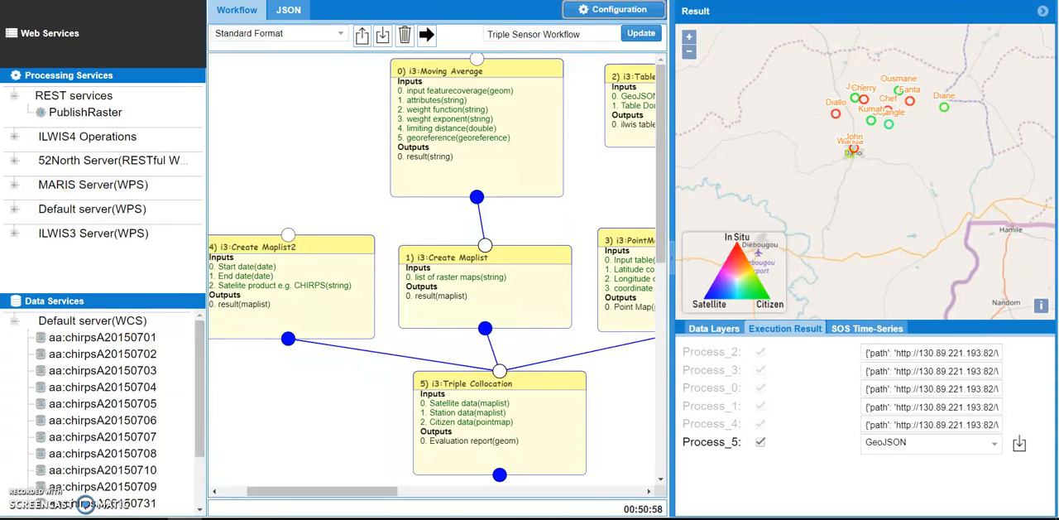
click(689, 40)
drag(983, 134, 970, 167)
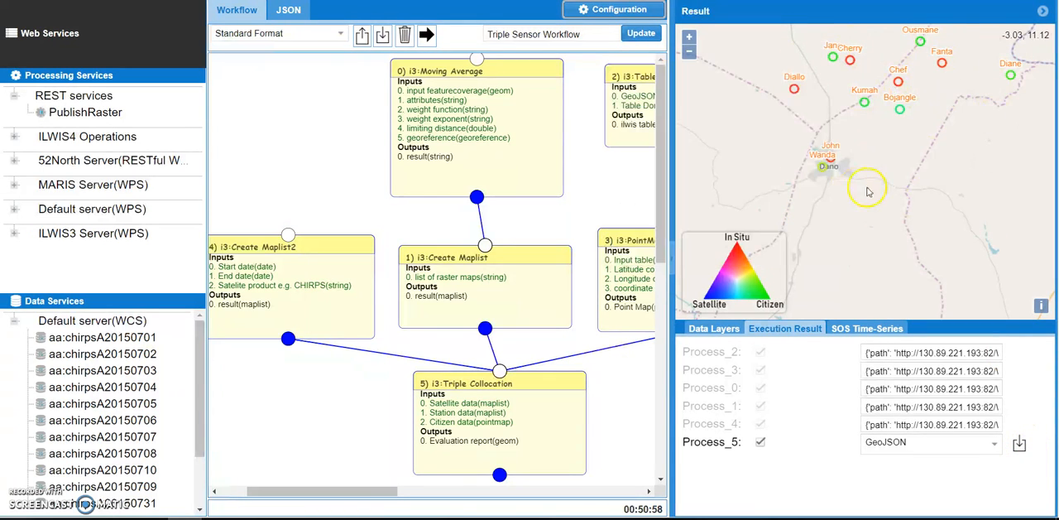
Examine the output paths of the intermediate processes in the execution results, including the end of the Process_4 path.
drag(985, 157, 984, 208)
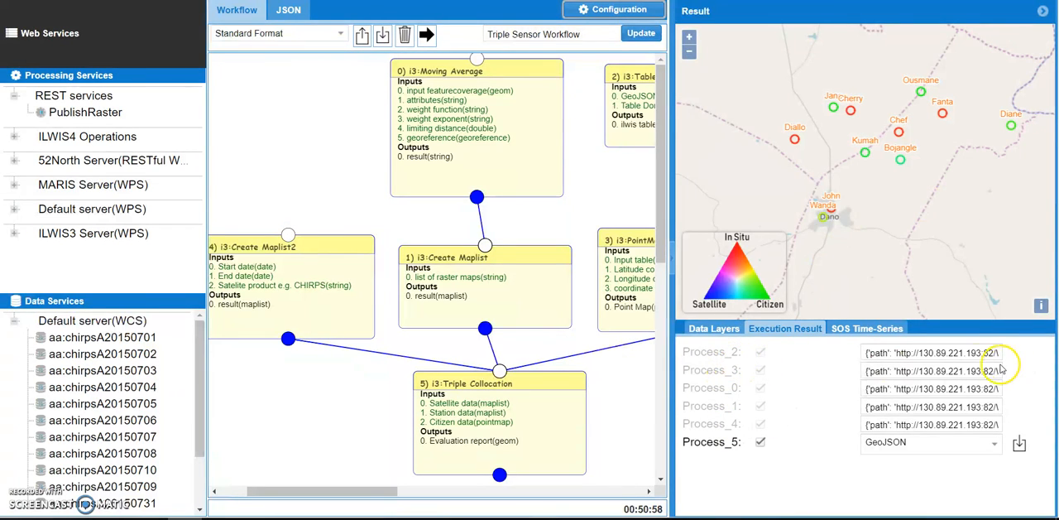
click(943, 371)
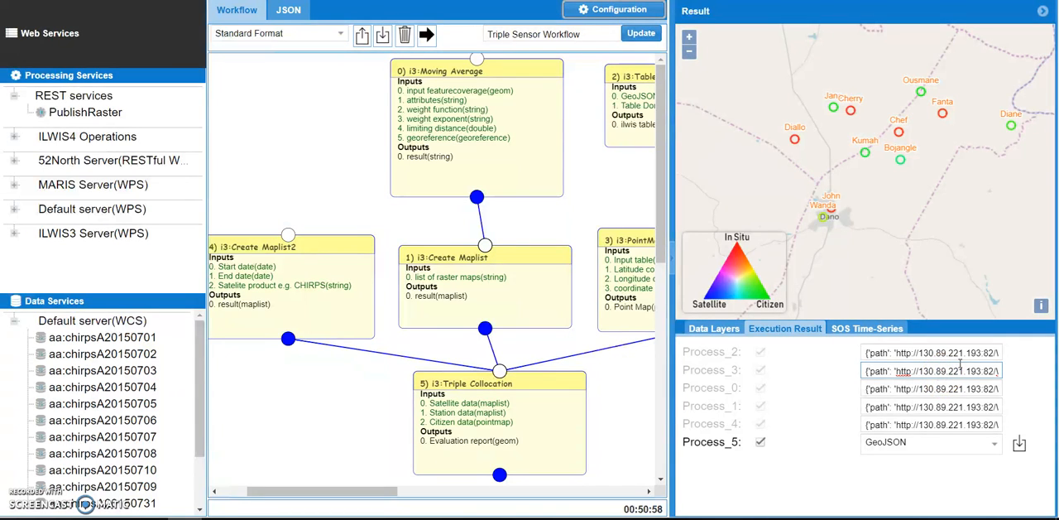
drag(962, 349, 1044, 352)
drag(961, 358, 821, 357)
drag(877, 406, 1024, 405)
drag(869, 424, 1015, 414)
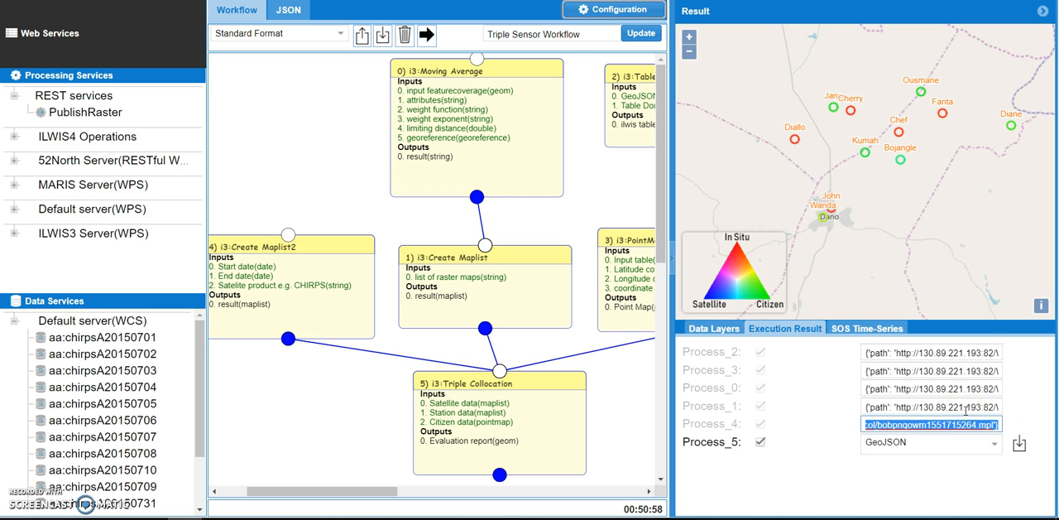
Narrow the Result panel and inspect the Moving Average process's feature coverage request and attributes, leaving its settings unsaved.
drag(675, 256, 852, 231)
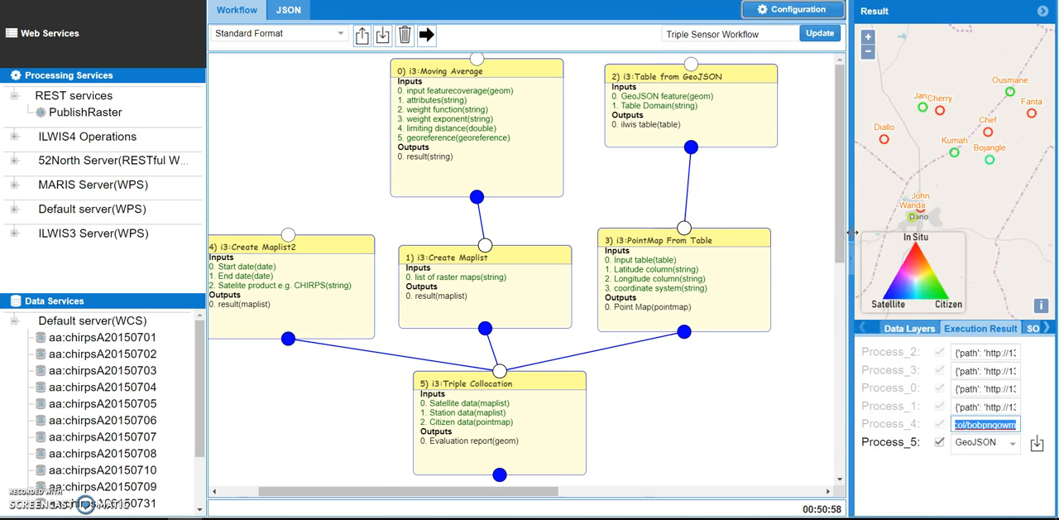
click(521, 81)
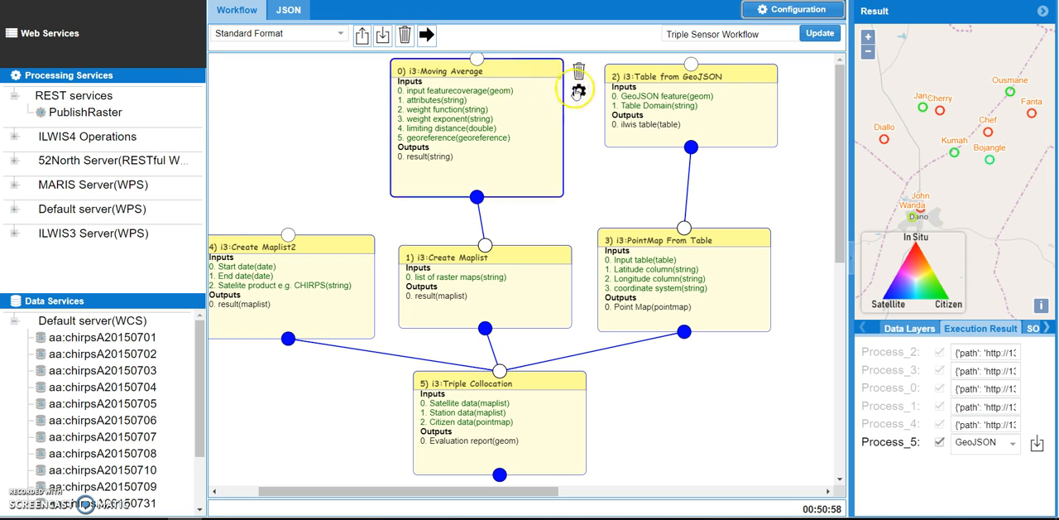
click(578, 93)
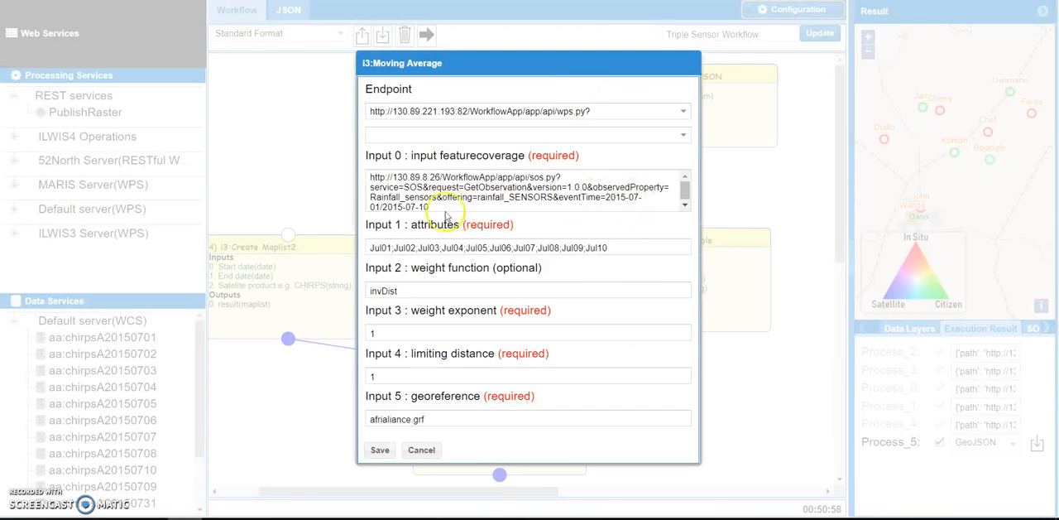
drag(449, 207, 520, 195)
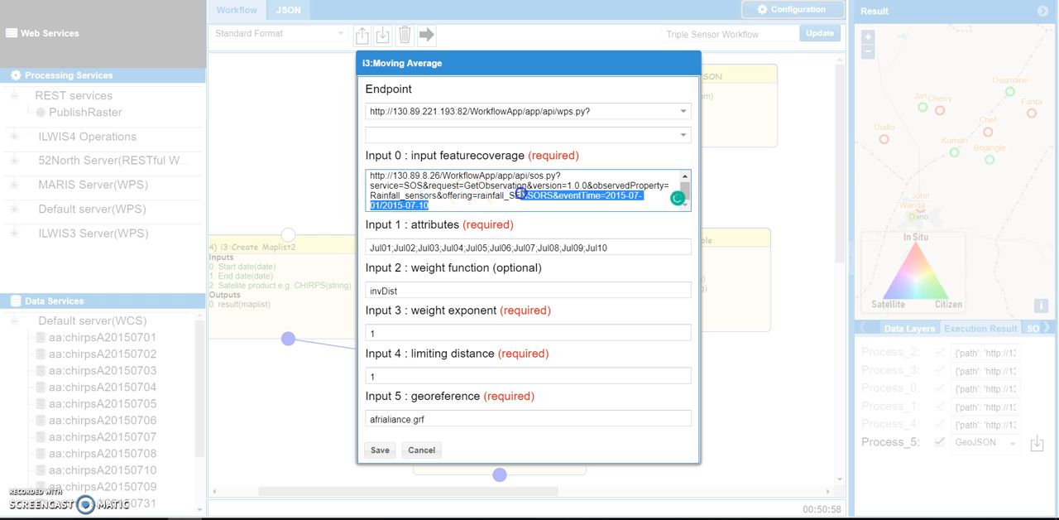
click(500, 245)
drag(643, 245, 361, 251)
click(434, 455)
Shift the Moving Average process box slightly right and down in the workflow diagram and deselect it.
drag(503, 64, 513, 75)
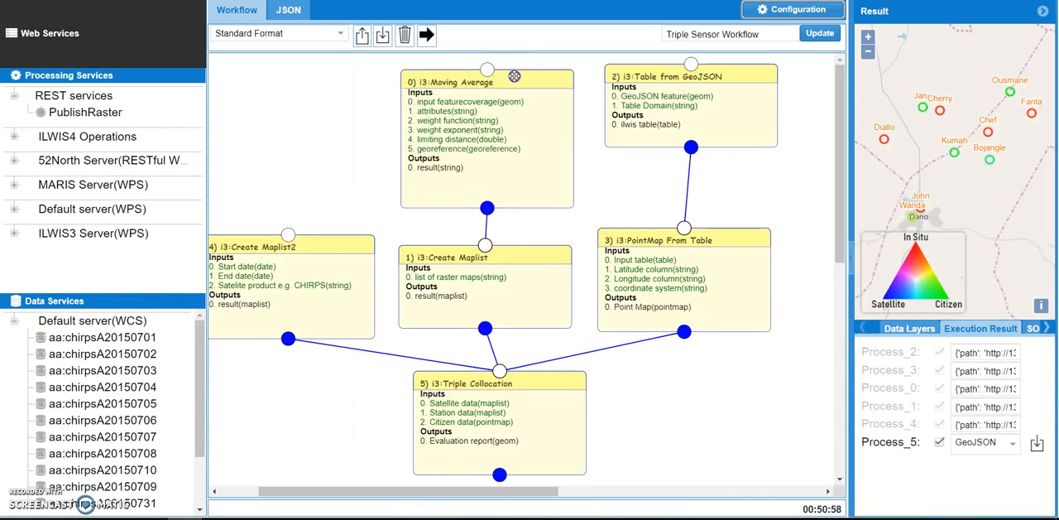
click(491, 194)
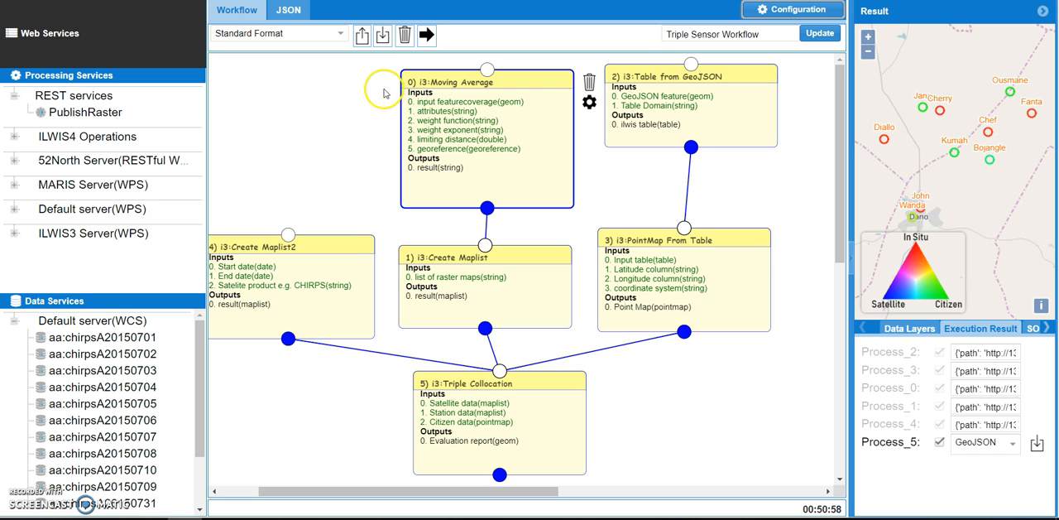
click(342, 106)
Inspect the GeoJSON feature request and table domain of the Table from GeoJSON process and close them without saving.
click(677, 92)
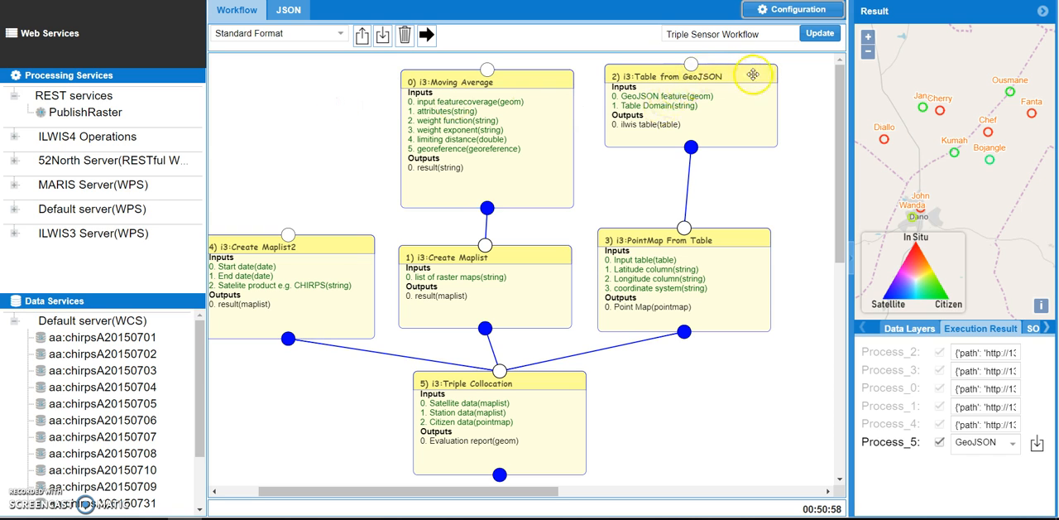
click(792, 96)
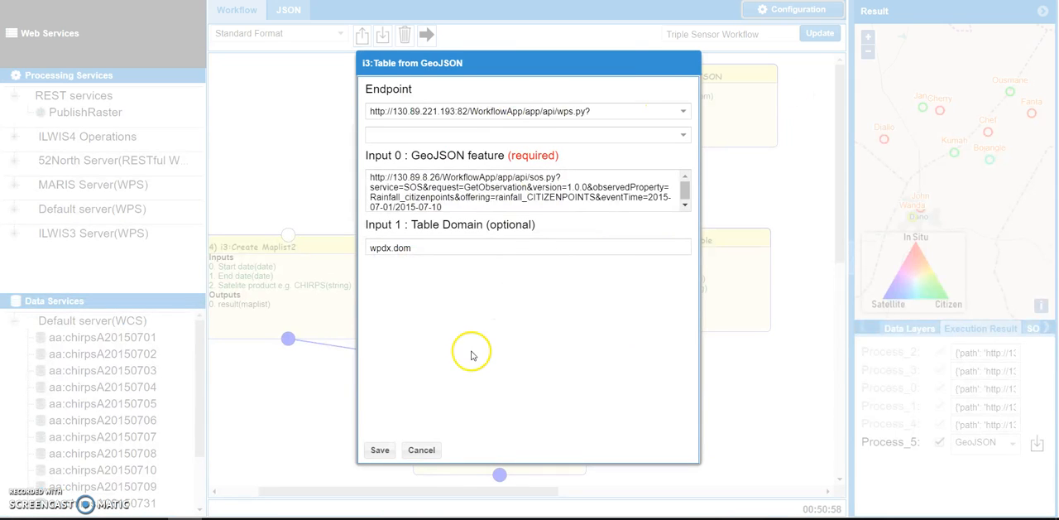
click(419, 450)
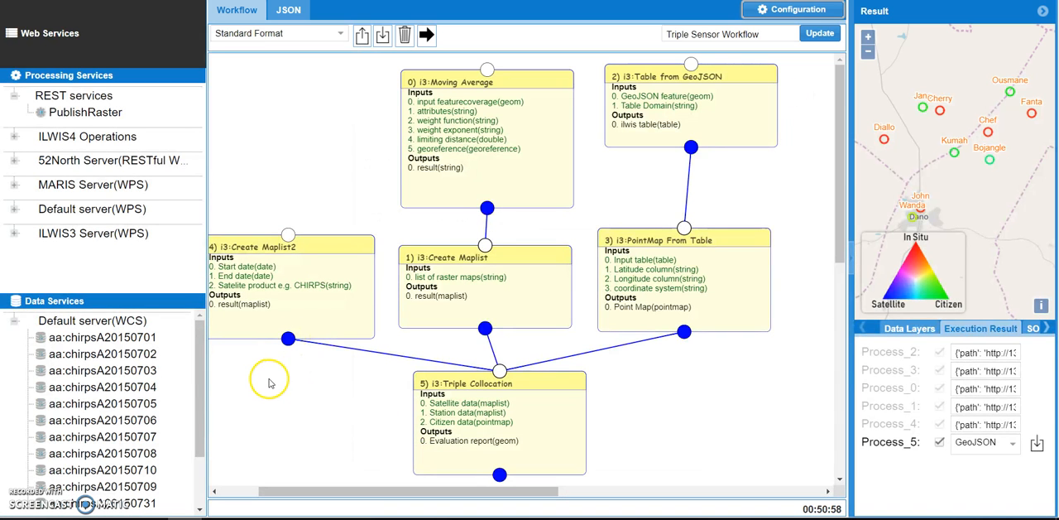
Bring the whole workflow diagram into view, from the Create Maplist2 process to the Table from GeoJSON process.
drag(279, 491, 200, 490)
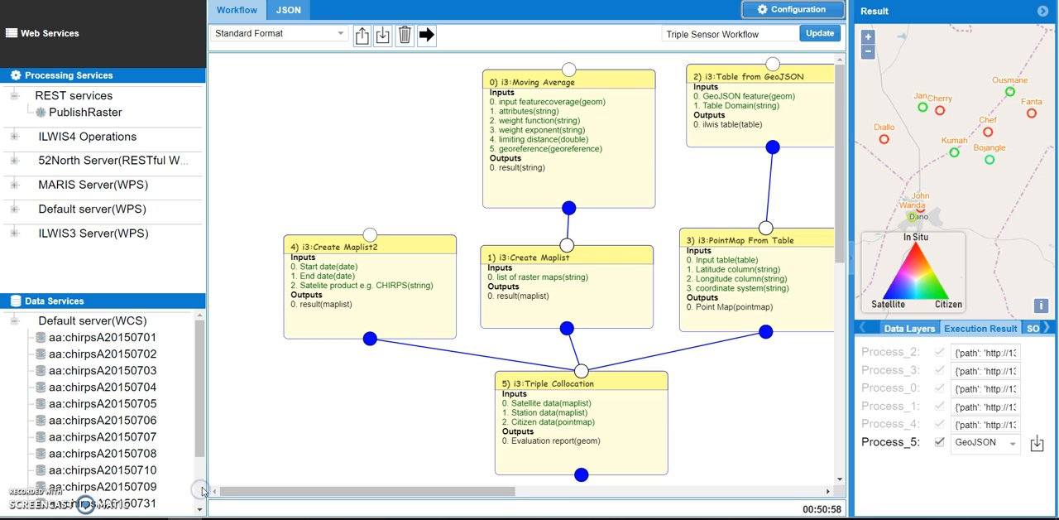
drag(225, 489, 242, 489)
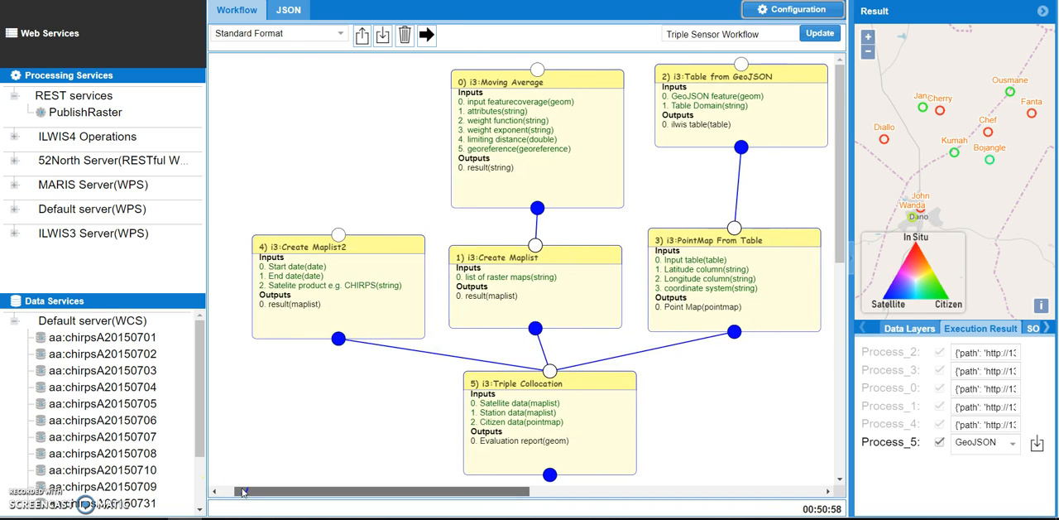